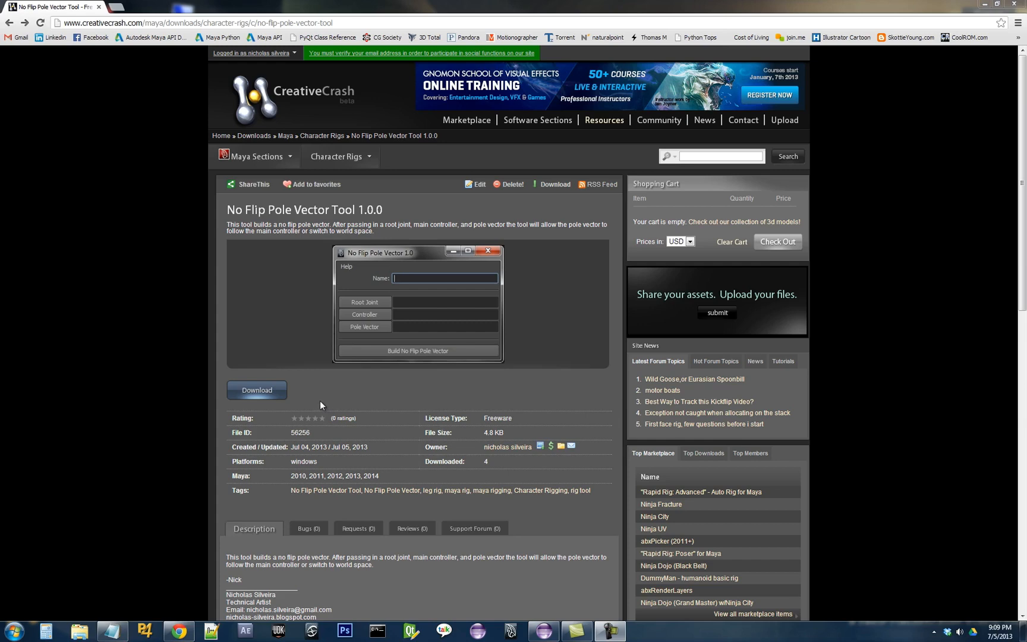
- Download the No Flip Pole Vector Tool and open the downloaded no_flip_pole_vector_tool.zip archive, dismissing the WinRAR purchase reminder
left_click(259, 391)
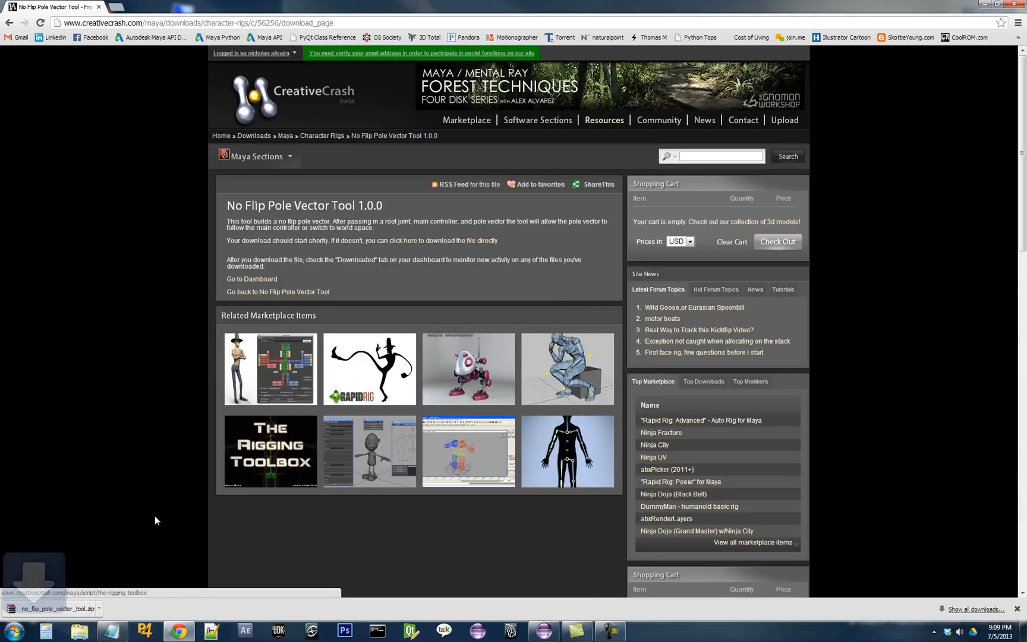
left_click(67, 611)
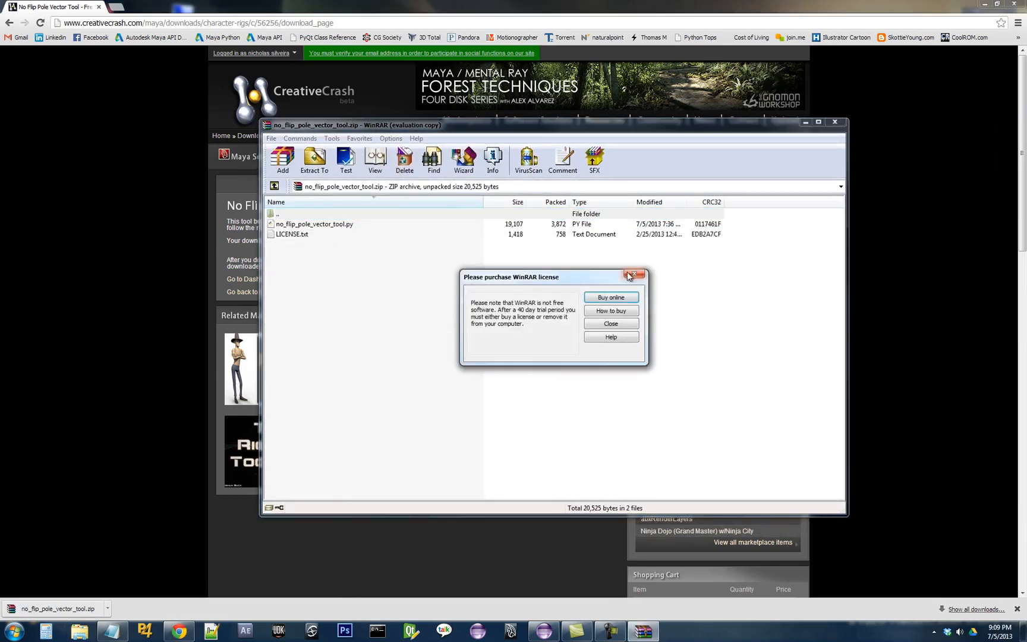
left_click(631, 272)
- Open the scripts folder inside the maya folder of the Documents library in a file explorer window
left_click(81, 632)
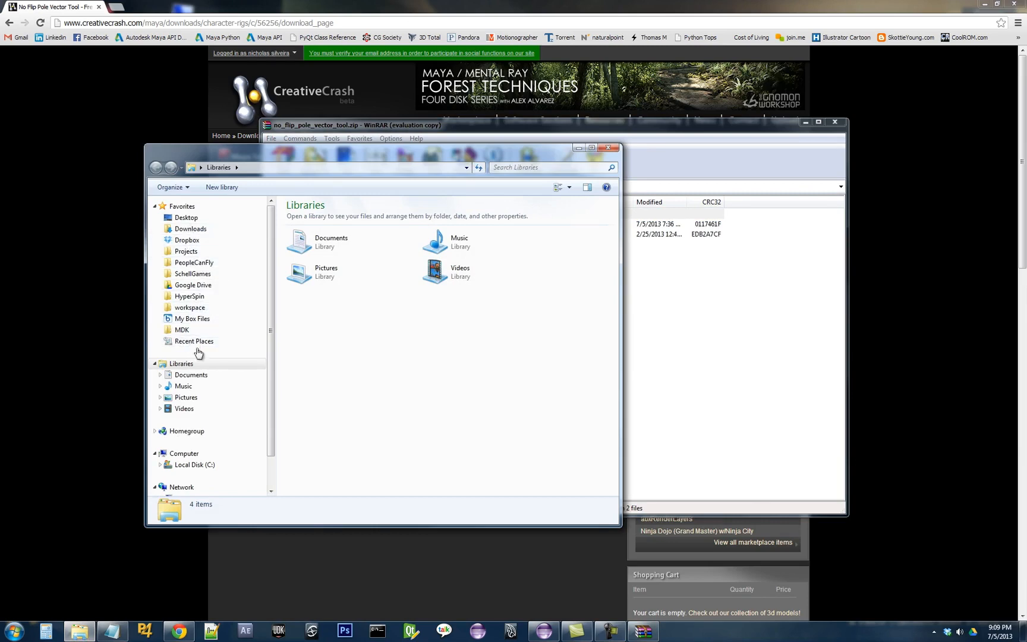
left_click(201, 376)
scroll(303, 390, "down", 3)
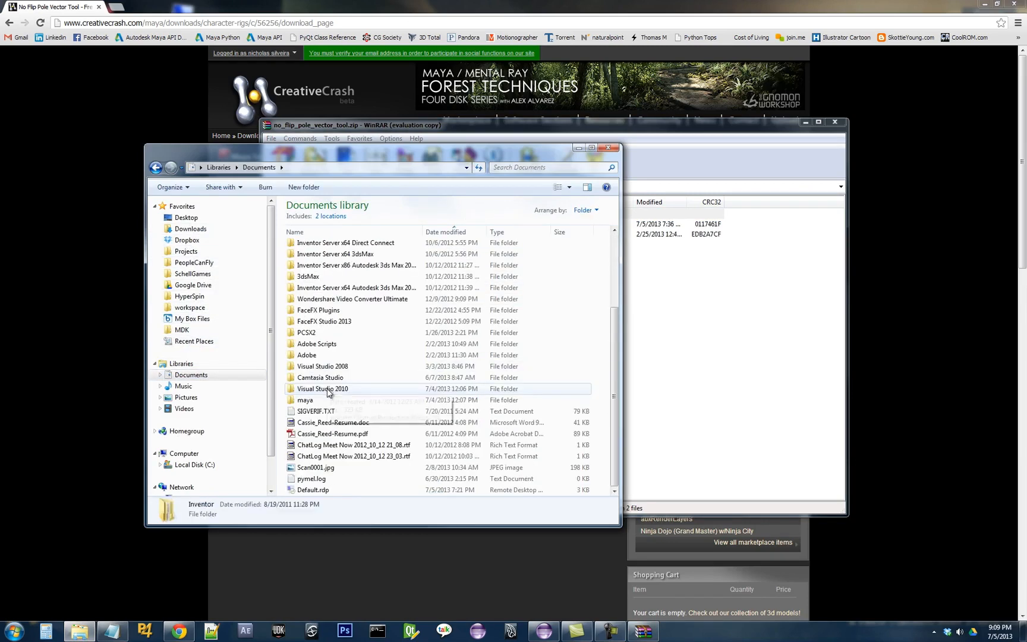
left_click(304, 403)
double_click(303, 404)
double_click(313, 300)
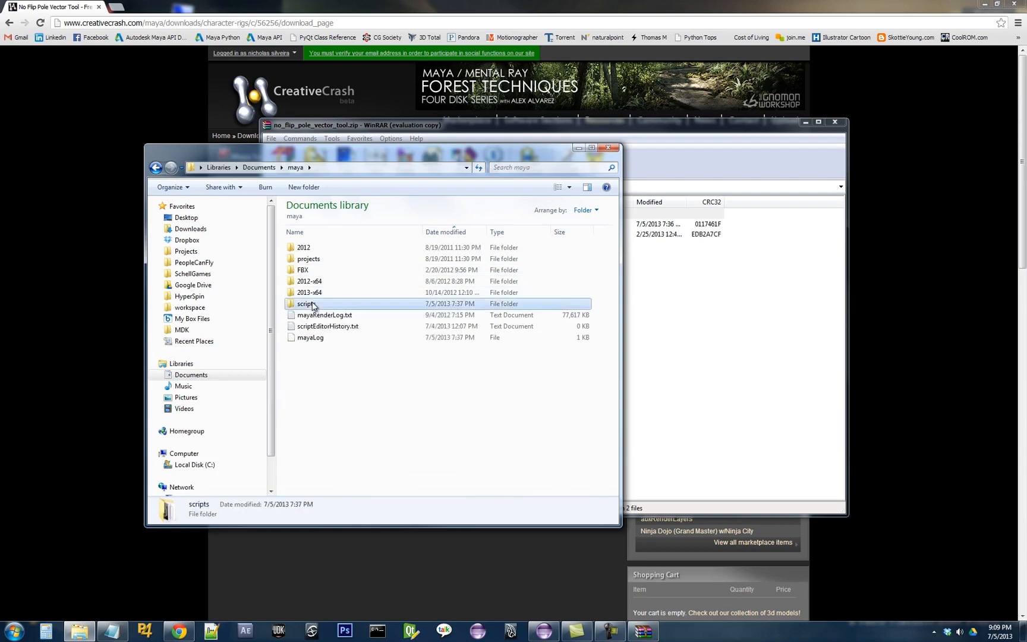
- Copy no_flip_pole_vector_tool.py from the archive into the Maya scripts folder, close the archive, and locate the copied file
left_click(644, 632)
left_click_drag(396, 124, 635, 118)
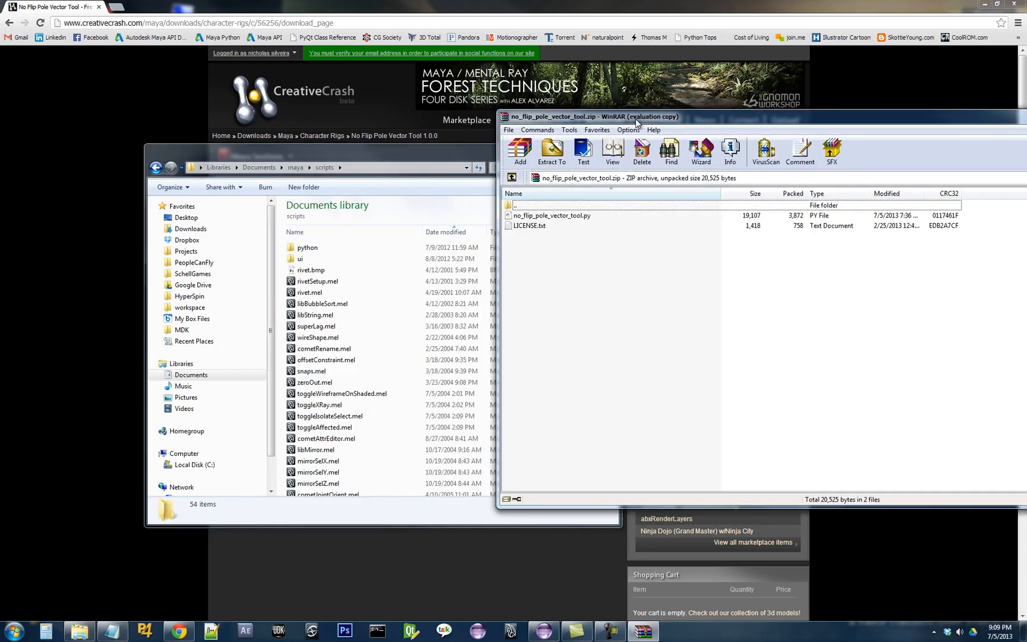
left_click_drag(541, 218, 459, 493)
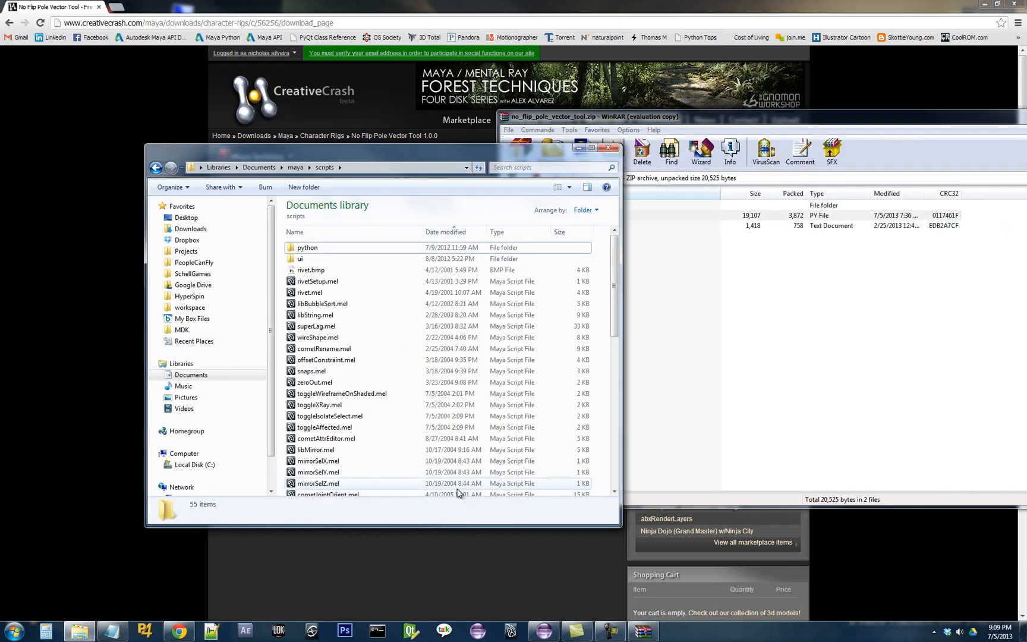
left_click_drag(879, 119, 612, 126)
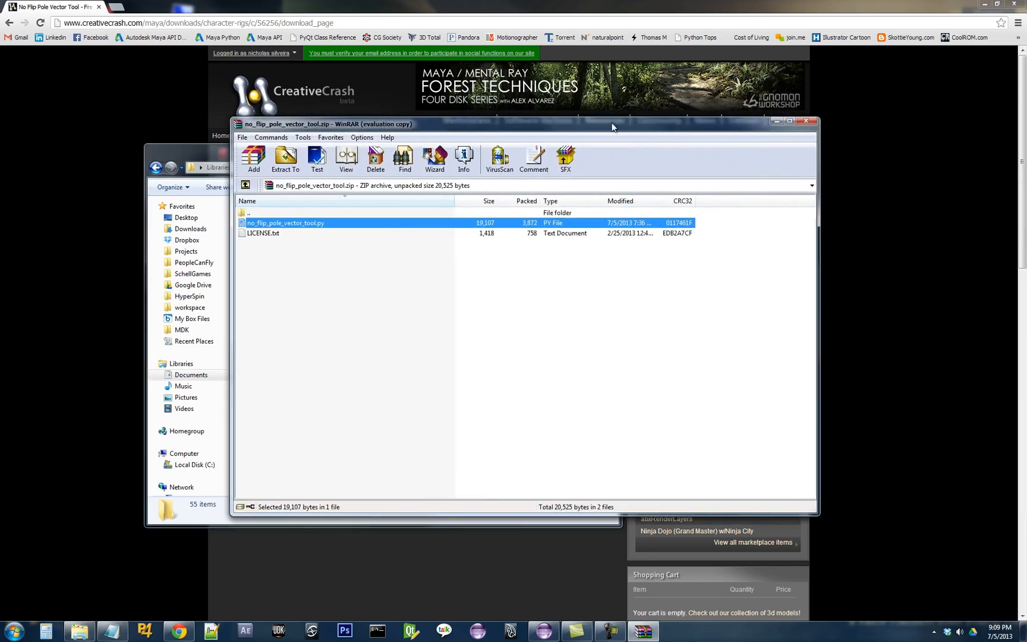
left_click(807, 121)
scroll(369, 359, "down", 5)
scroll(376, 361, "down", 3)
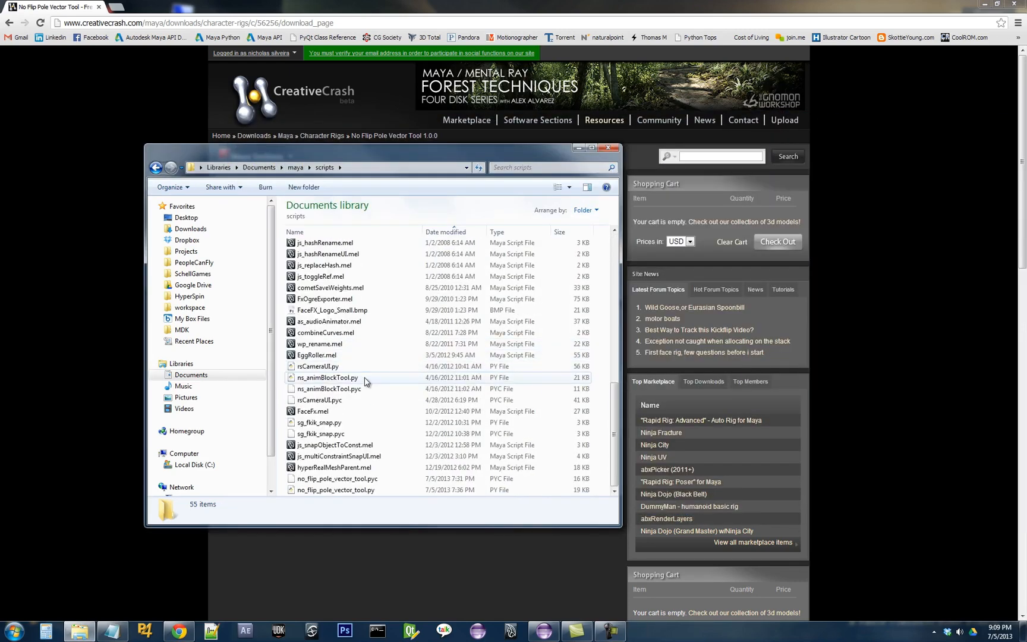
left_click(321, 490)
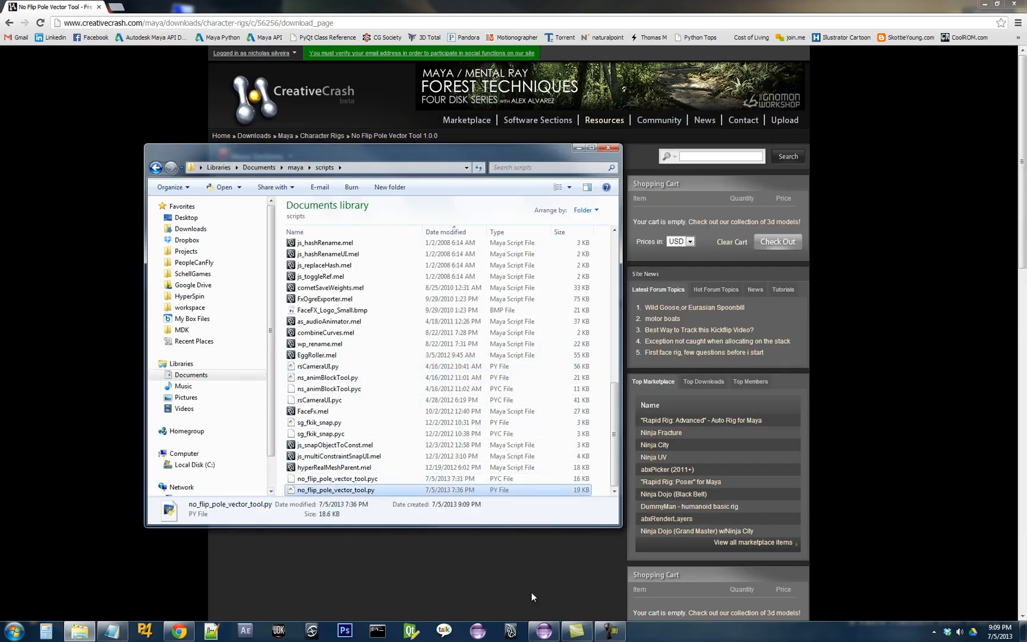
- Switch to Maya, clear the Script Editor history, and run the Python line "import no_flip_pole_vector_tool as nfpv"
left_click(511, 630)
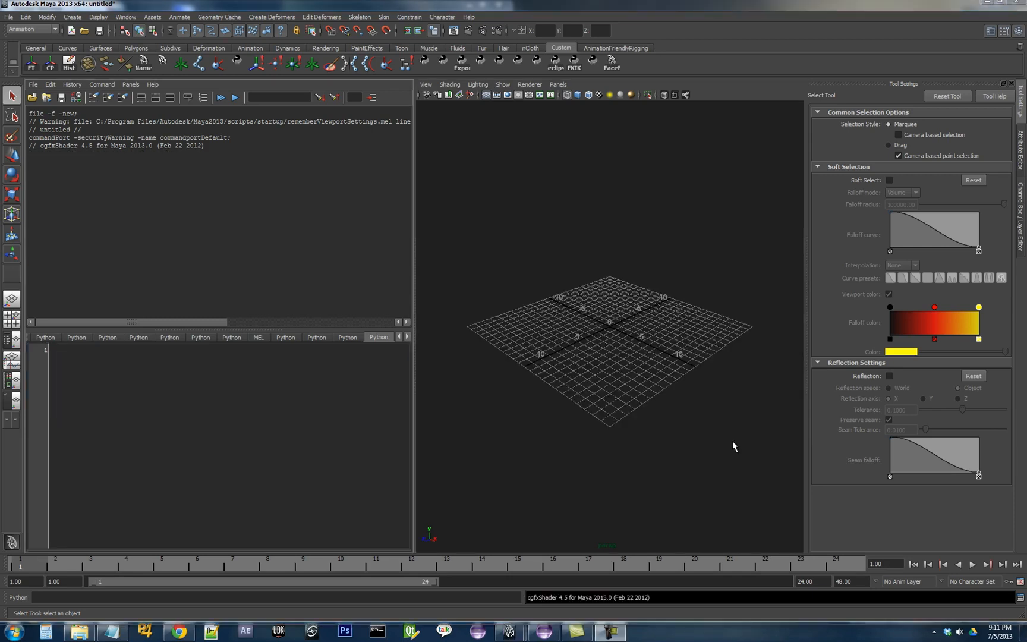
left_click(94, 97)
left_click(187, 431)
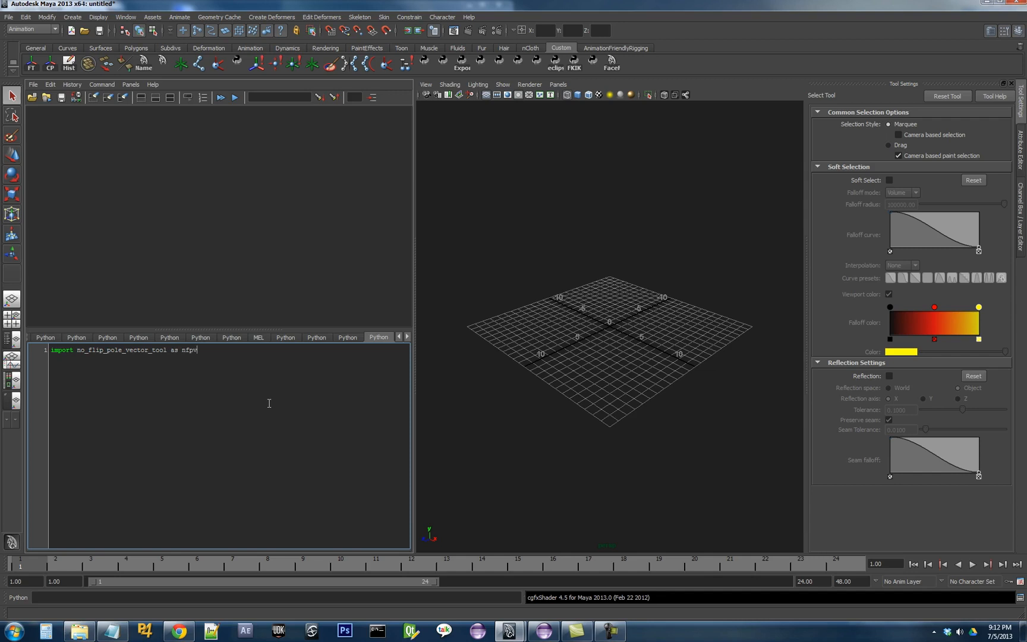
key("ctrl+a")
key("ctrl+Return")
- Add the line "nfpv.No_Flip_Pole_Vector().show_ui()" below the import and run the whole script to launch the tool window
left_click(270, 403)
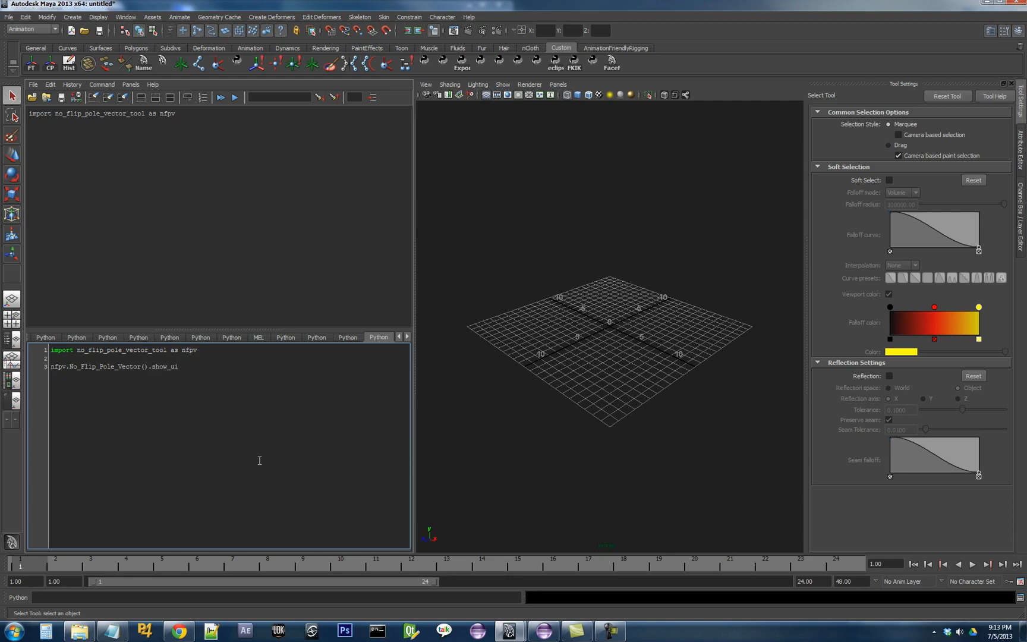
key("ctrl+a")
key("ctrl+Return")
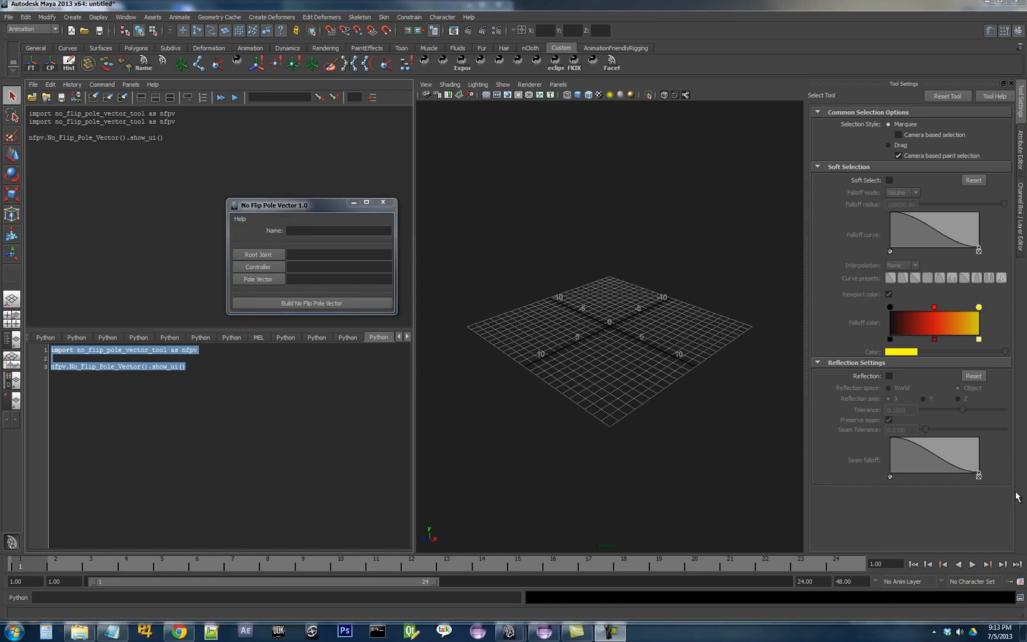
- Generate the tool's built-in sample leg rig and place the tool window clear of the viewport
left_click_drag(277, 202, 424, 201)
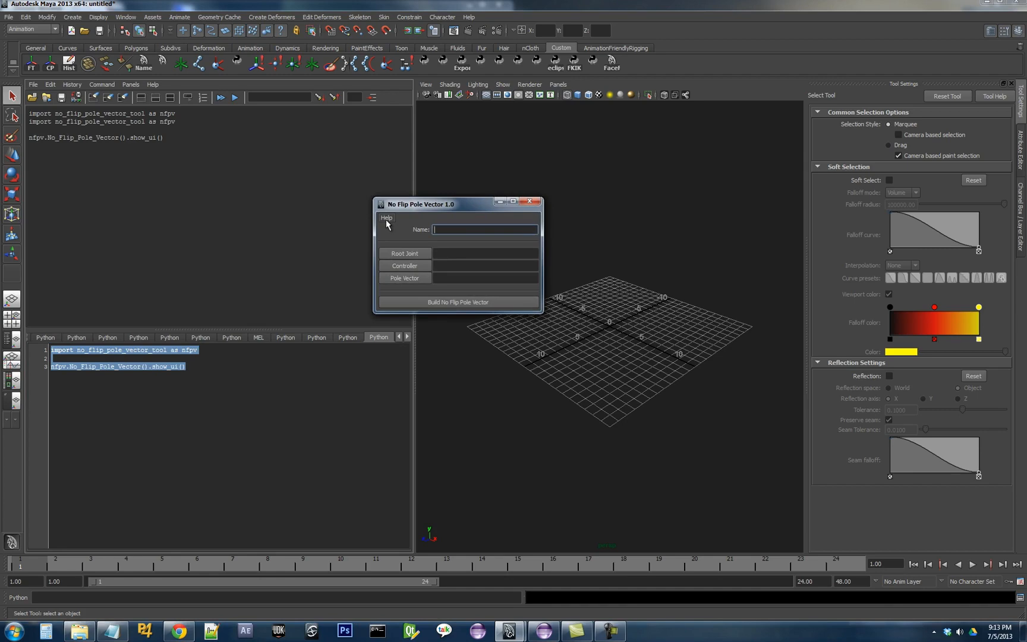
left_click(386, 219)
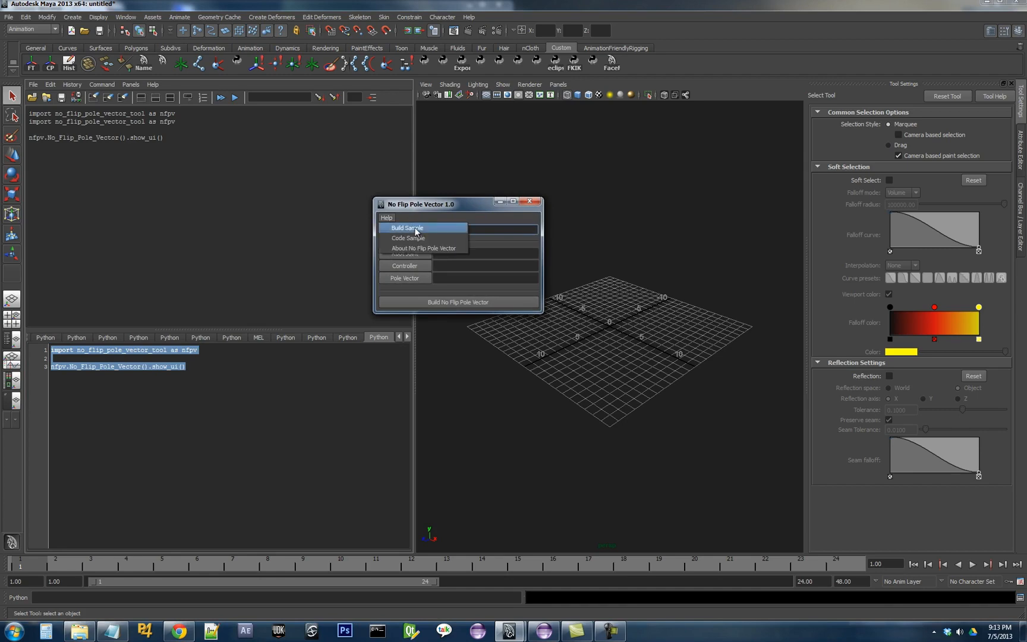
left_click(420, 229)
left_click_drag(432, 208, 343, 214)
- Select the sample rig's foot control circle, try moving it to test the leg, and undo the move
left_click_drag(665, 283, 598, 385, "alt")
left_click(642, 393)
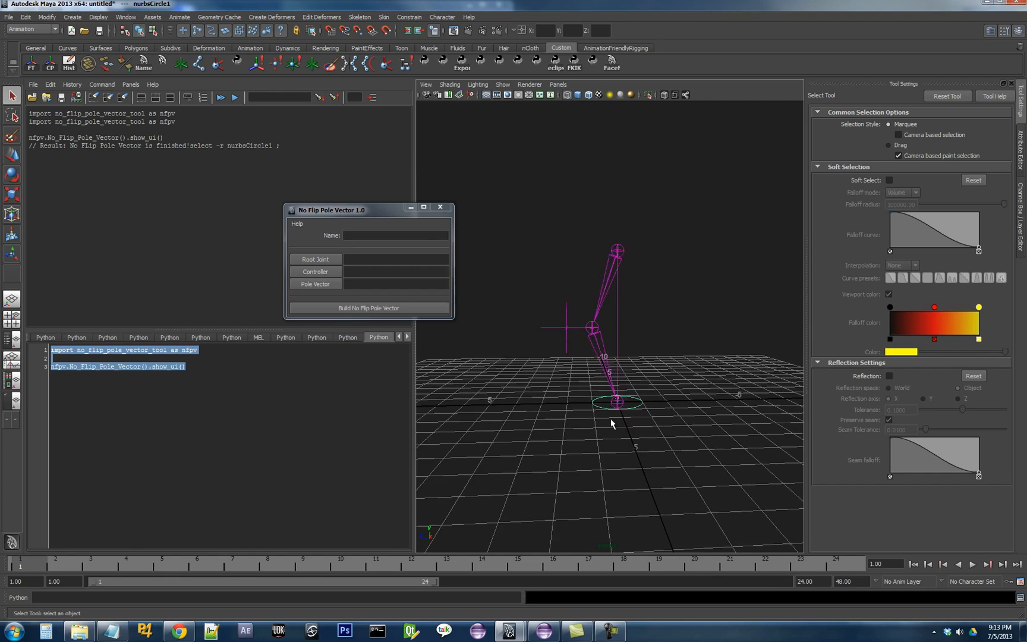
left_click_drag(691, 338, 618, 388, "alt")
key("w")
key("ctrl+z")
- Try rotating the foot control circle about its Y and Z axes, undoing both rotations
left_click_drag(553, 409, 580, 298, "alt")
key("e")
key("ctrl+z")
key("ctrl+z")
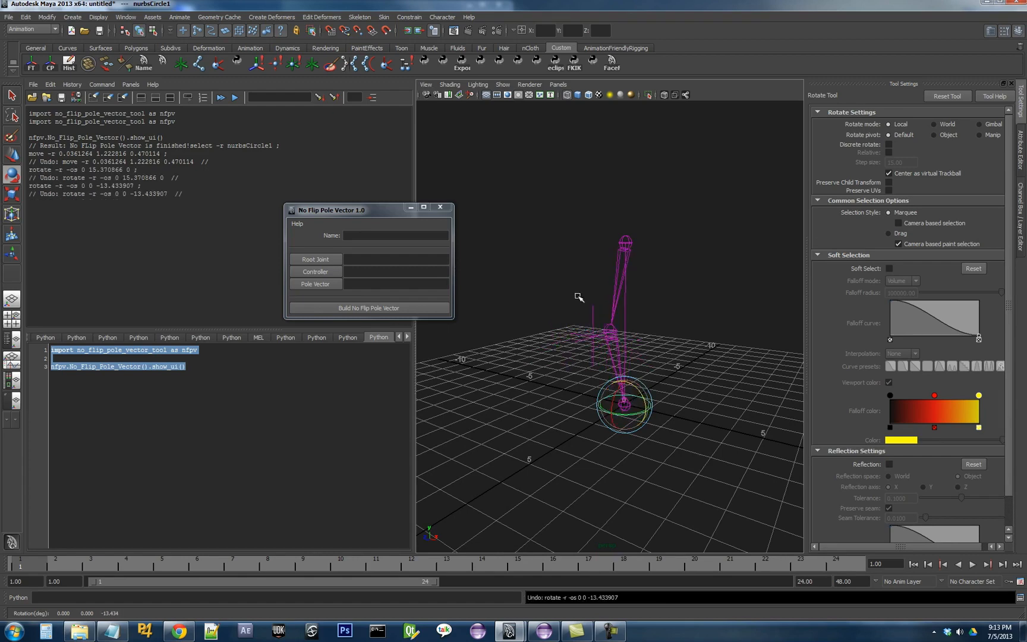
- Try moving the foot control circle again from another viewing angle and undo that move
left_click_drag(683, 362, 672, 444, "alt")
key("w")
mouse_move(672, 444)
middle_mouse_down()
mouse_move(623, 255)
mouse_move(654, 321)
mouse_move(619, 424)
mouse_move(644, 370)
mouse_move(656, 453)
middle_mouse_up()
key("ctrl+z")
- Set the Rotation Follow attribute of the sample rig's pole_vector_loc to 0
right_click_drag(633, 282, 584, 339, "alt")
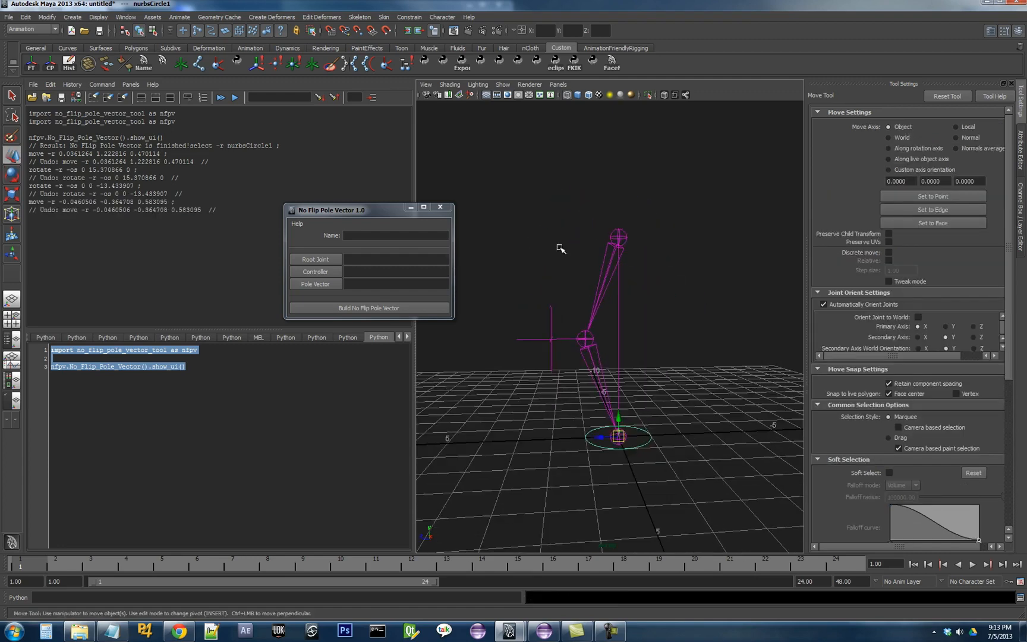
left_click(551, 339)
left_click(1021, 217)
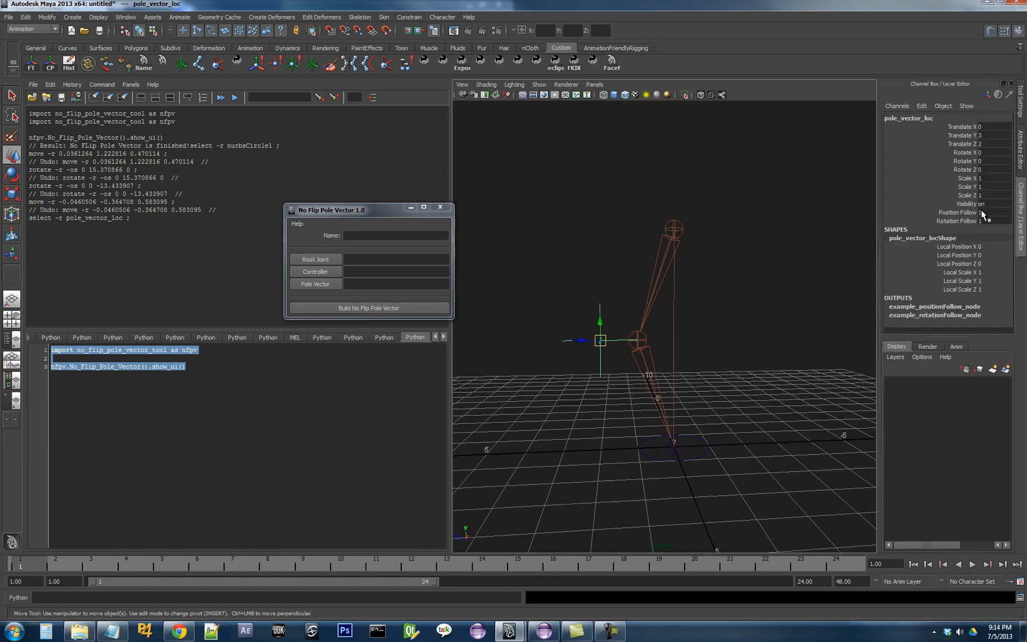
left_click(963, 221)
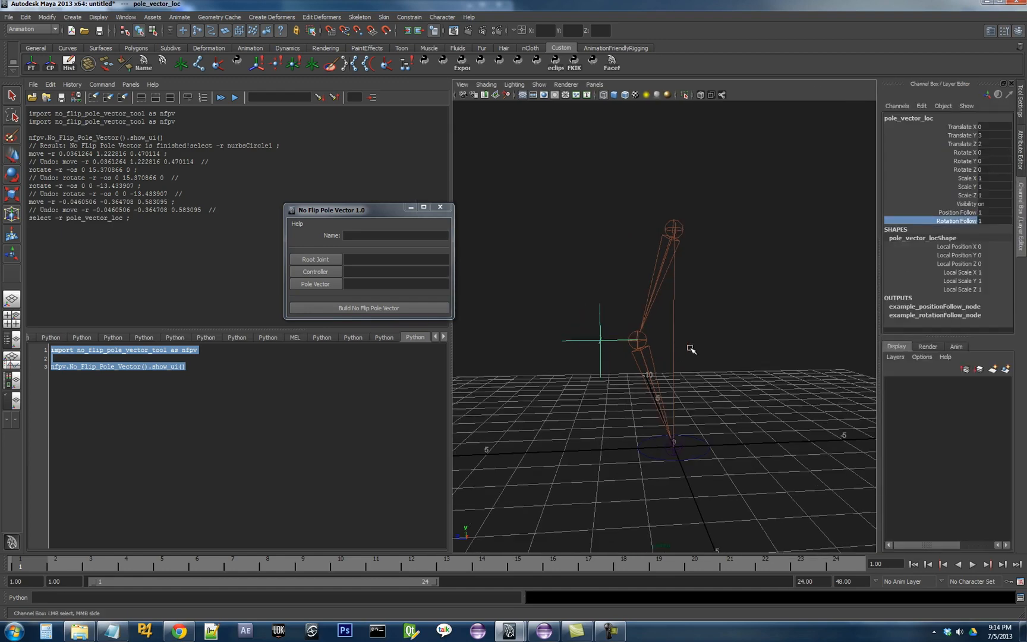
left_click_drag(691, 350, 677, 361, "alt")
middle_click_drag(785, 282, 712, 290)
- Select nurbsCircle1 and try moving it with Rotation Follow off, undoing the move
left_click_drag(706, 328, 676, 375, "alt")
left_click(691, 424)
key("w")
left_click_drag(701, 435, 646, 347, "alt")
key("ctrl+z")
- Try rotating nurbsCircle1 about its Z and X axes and moving it slightly, undoing each change
key("e")
left_click_drag(587, 376, 647, 410, "alt")
key("ctrl+z")
key("ctrl+z")
key("w")
key("ctrl+z")
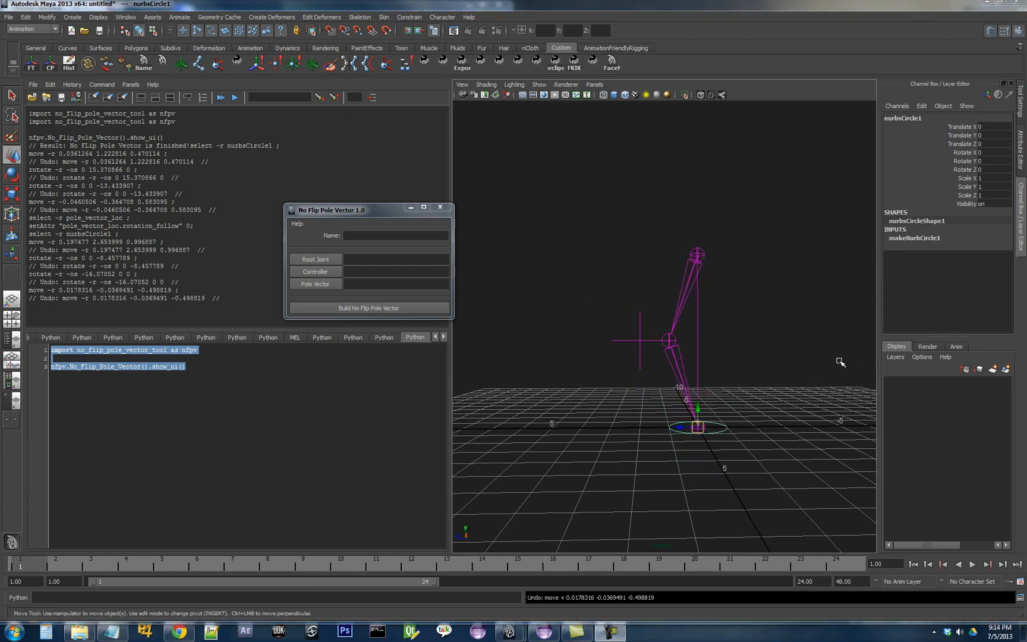
- Clear the Script Editor history and start a new scene without saving the sample rig
left_click(93, 97)
left_click(71, 33)
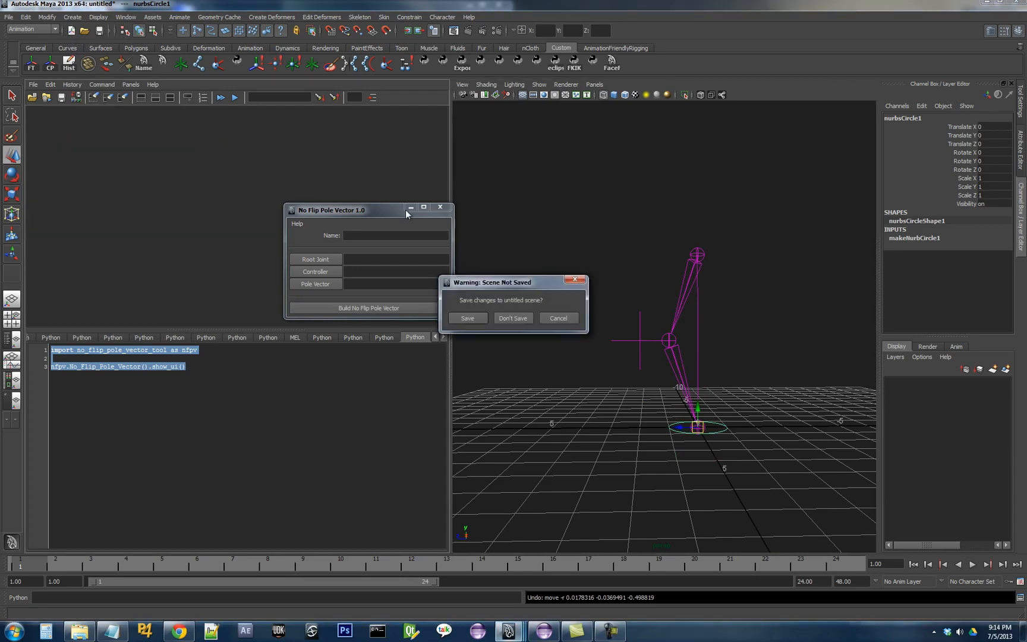
left_click(512, 321)
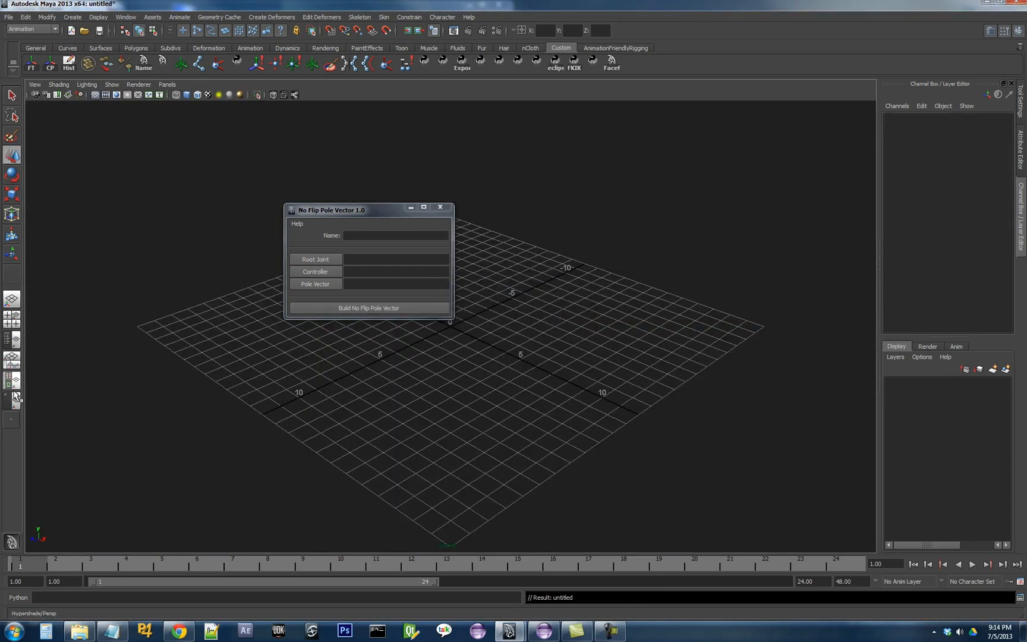
- Draw a three-joint leg chain in the side view, with the knee bent forward, using the four-view layout
left_click(11, 319)
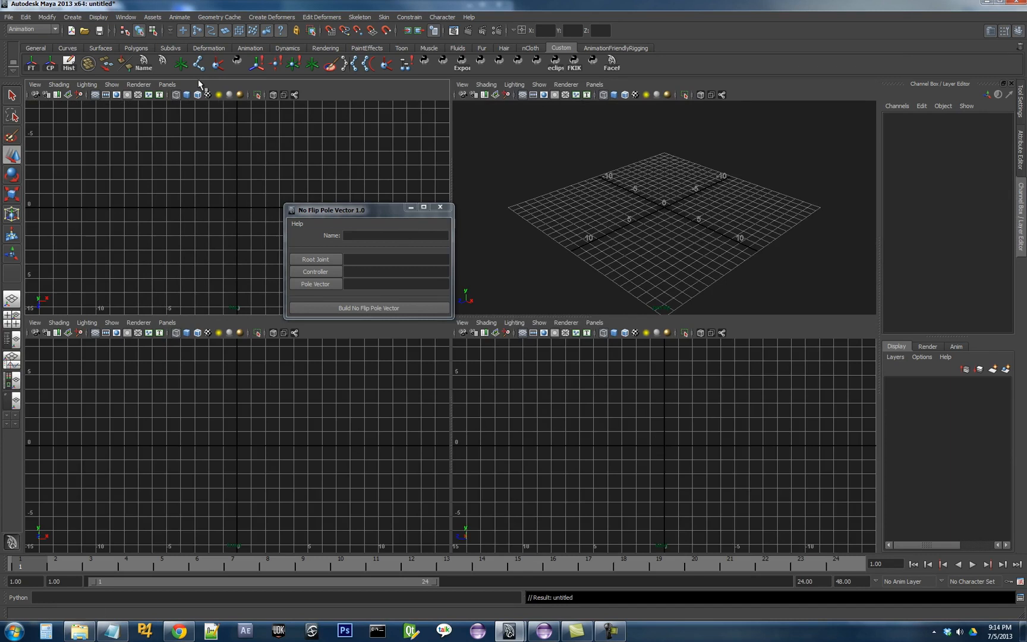
left_click(203, 62)
middle_click_drag(630, 397, 647, 425, "alt")
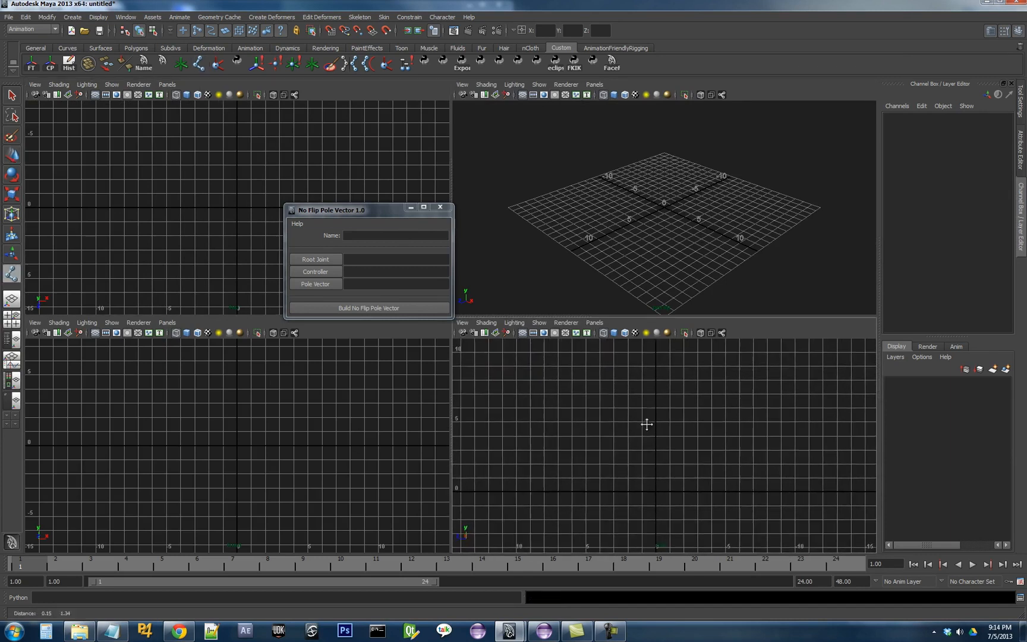
left_click(657, 365)
left_click(636, 409)
left_click(657, 469)
key("Return")
- Create an IK handle from the hip joint to the ankle joint in the perspective view, with the tool window moved aside
key("space")
left_click_drag(612, 193, 553, 250, "alt")
middle_click_drag(553, 250, 610, 328, "alt")
left_click_drag(363, 212, 195, 200)
middle_click_drag(565, 316, 566, 333, "alt")
left_click_drag(566, 333, 536, 328, "alt")
left_click(218, 65)
left_click(506, 218)
left_click(506, 388)
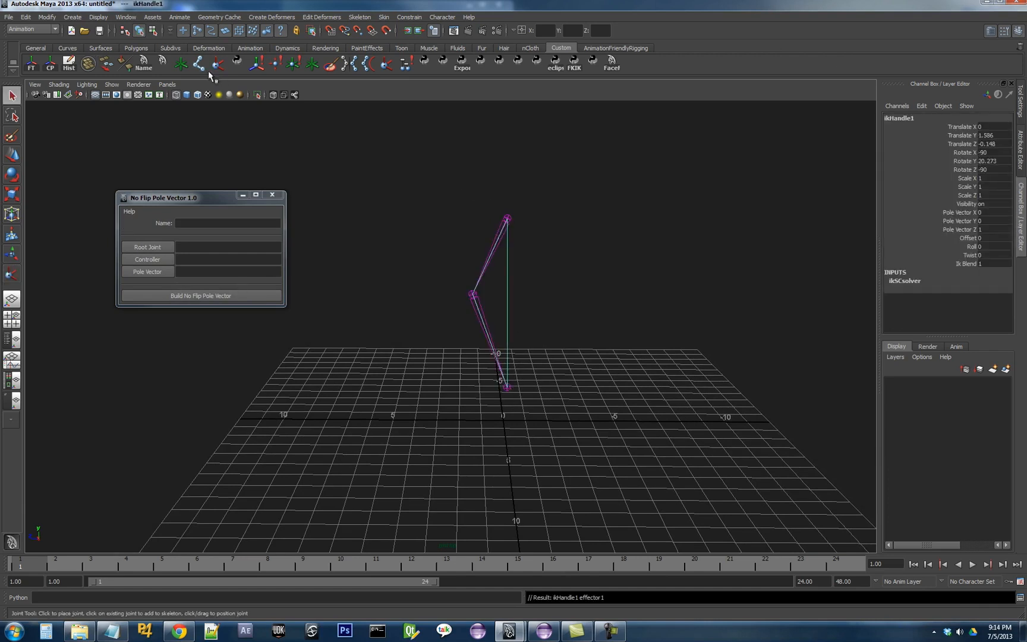
- Create a locator and move it in front of the knee, at about Translate Y 5.844 and Translate Z 4.15
left_click(180, 64)
scroll(525, 427, "up", 2)
key("w")
left_click_drag(510, 401, 510, 266)
left_click_drag(450, 291, 388, 291)
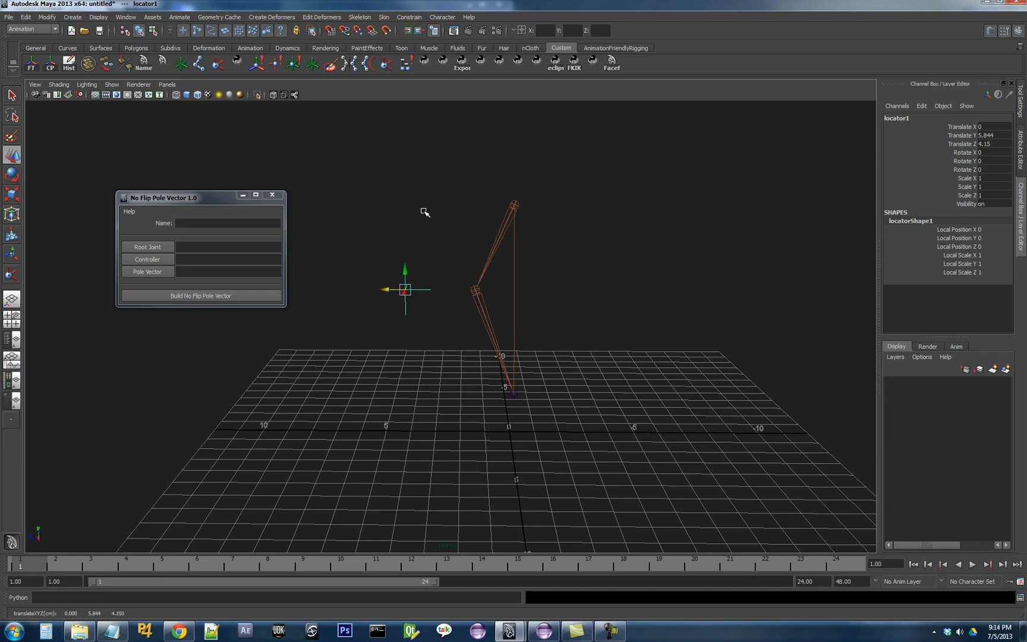
- Create a NURBS circle and snap it to the ankle joint at Translate Y 1.586 and Translate Z -0.148
left_click(101, 48)
left_click(67, 47)
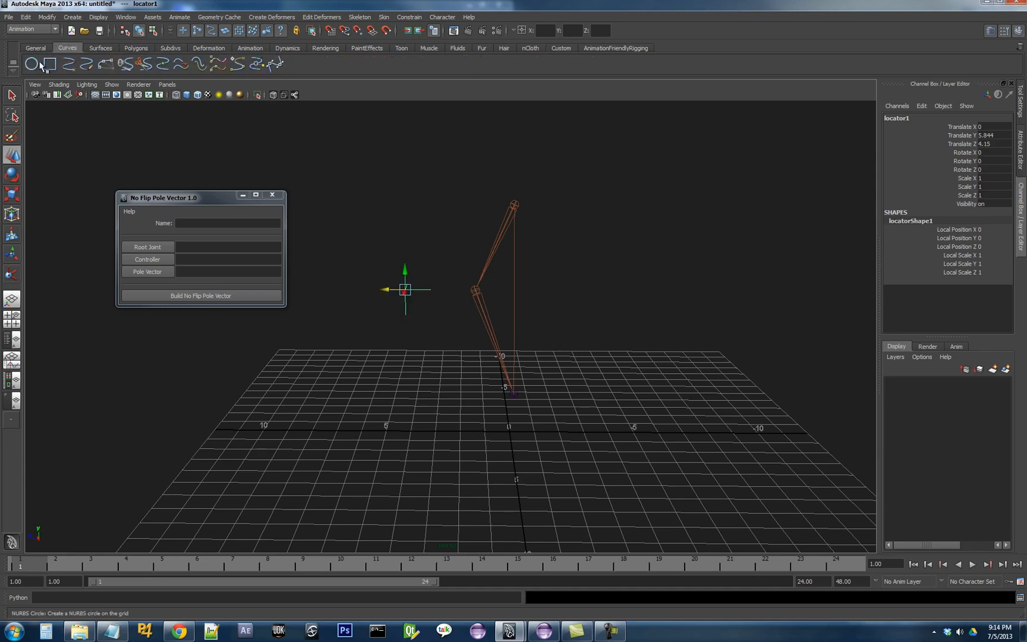
left_click(32, 64)
left_click_drag(510, 432, 516, 393)
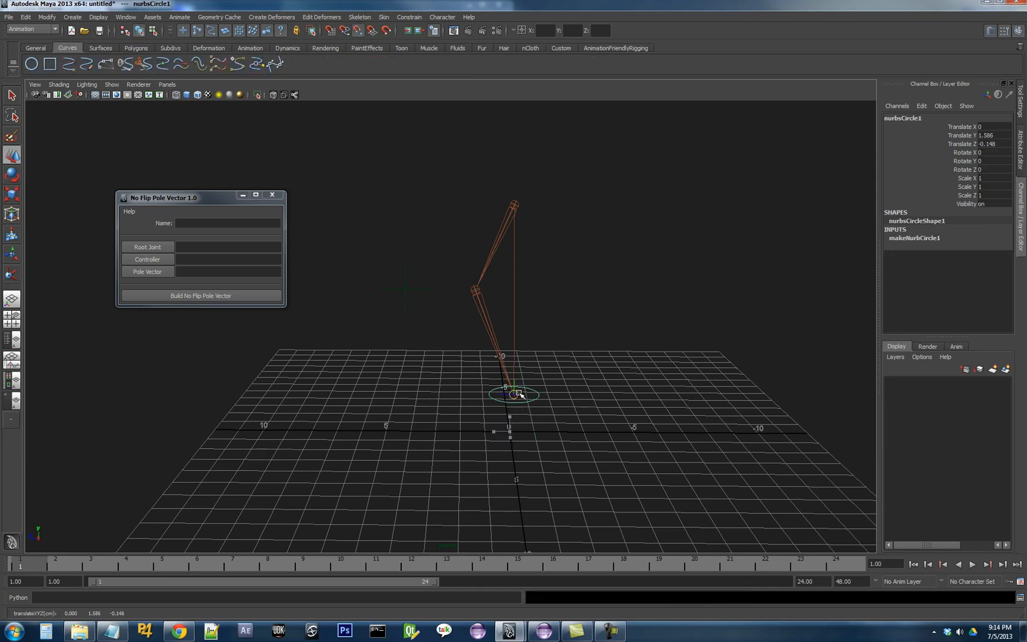
- Freeze all transformations on the ankle's NURBS circle and deselect it
left_click(925, 152)
right_click(924, 151)
mouse_move(952, 327)
left_click(916, 324)
key("w")
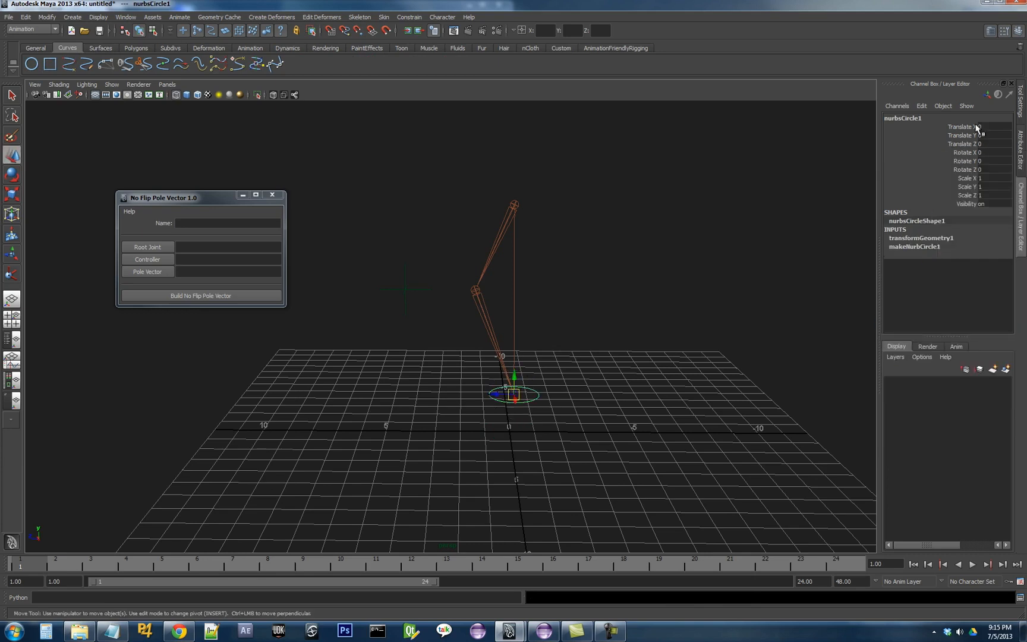
left_click(564, 366)
left_click(11, 95)
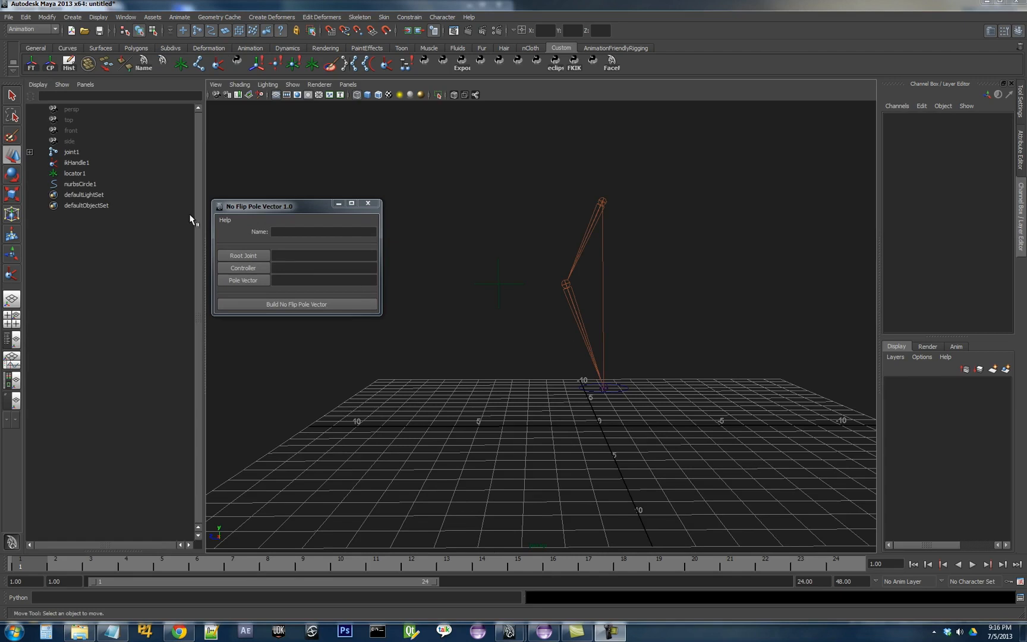
- Constrain ikHandle1 to nurbsCircle1 so the circle drives the IK handle
left_click(72, 184)
left_click(73, 163, "ctrl")
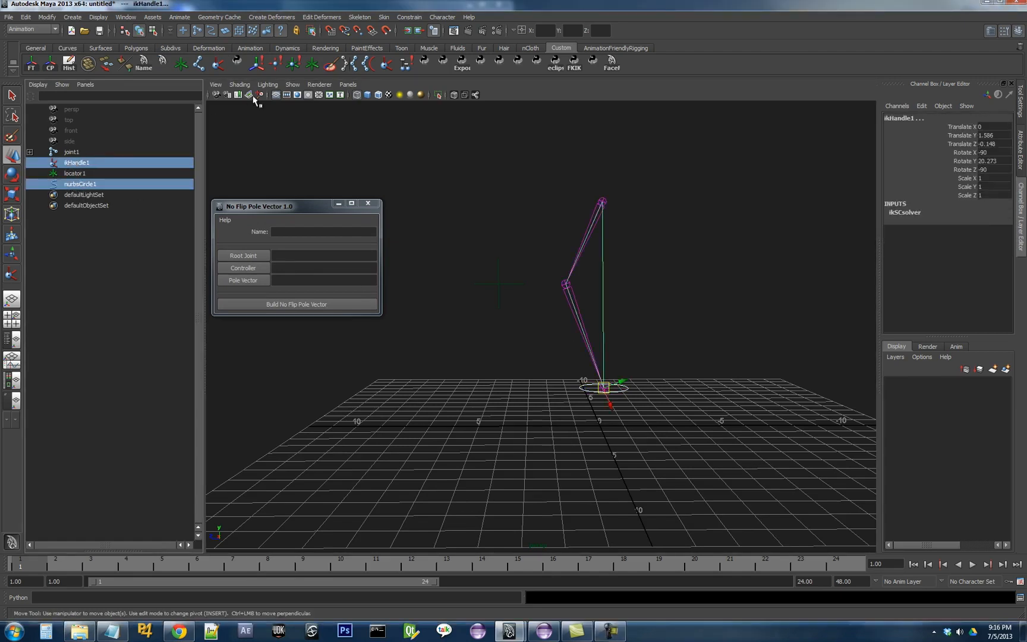
left_click(291, 64)
- Try moving nurbsCircle1 to test the leg constraint, undo the test moves, and clear the selection
left_click(604, 387)
left_click_drag(603, 387, 559, 313)
key("ctrl+z")
key("ctrl+z")
key("ctrl+z")
key("ctrl+z")
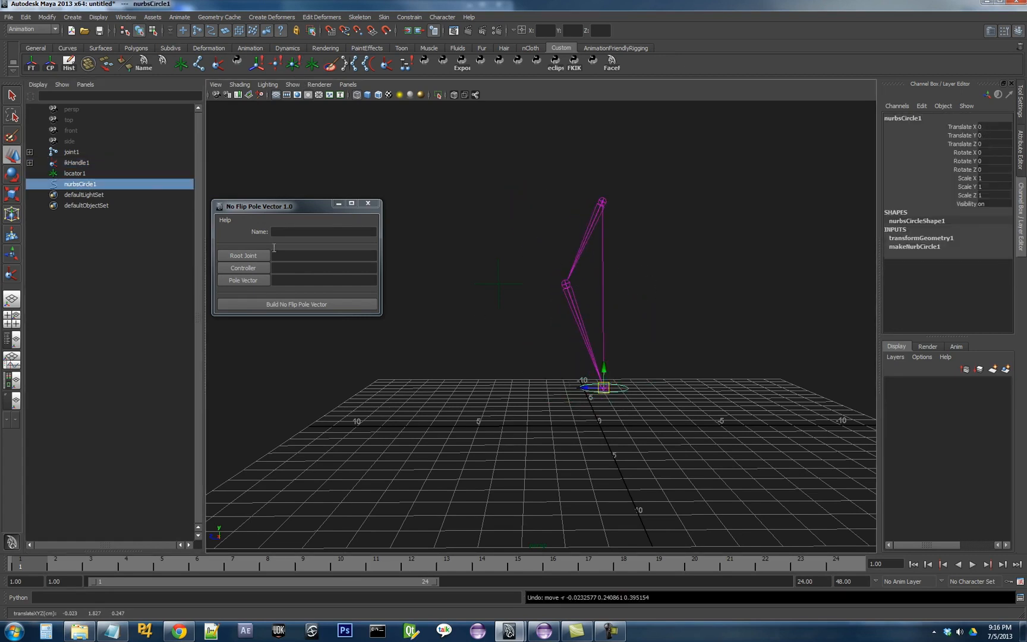
left_click(854, 411)
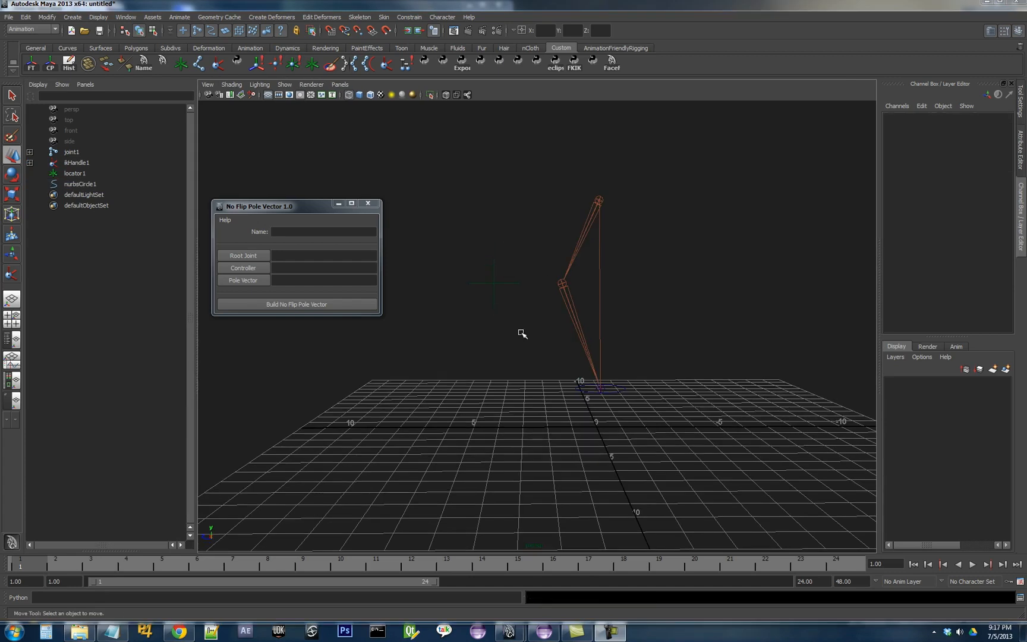
- Try to apply a pole vector constraint from locator1 to ikHandle1
left_click(9, 408)
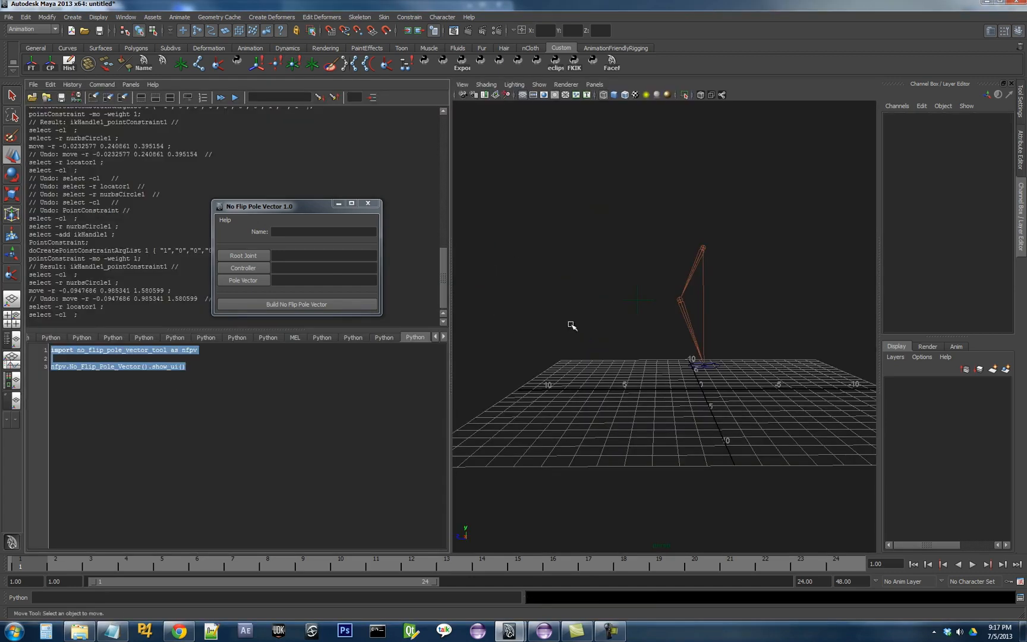
left_click(93, 96)
left_click_drag(665, 202, 727, 397)
left_click(728, 392, "shift")
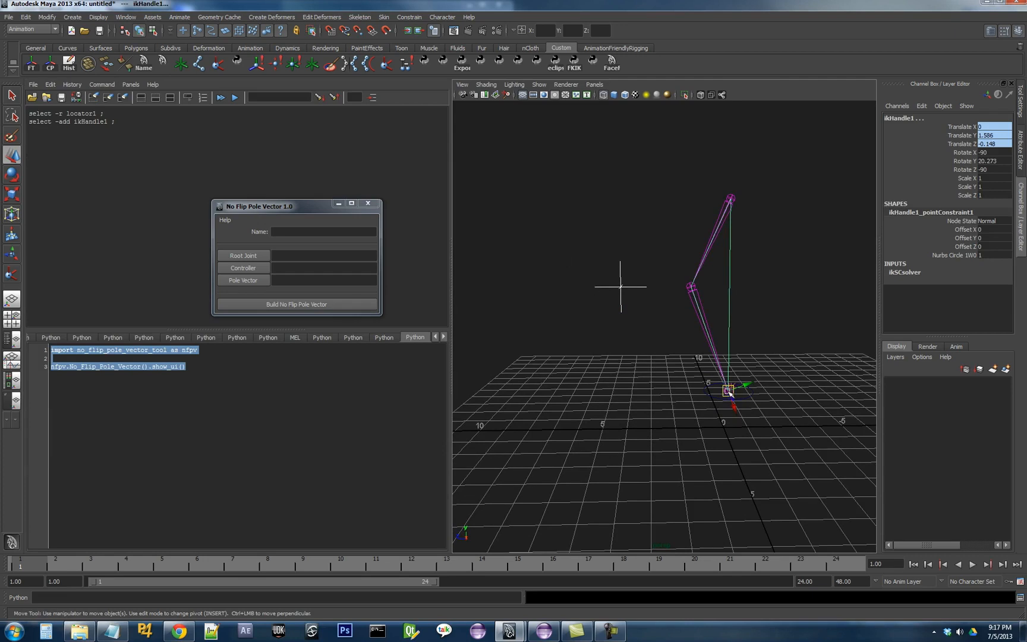
left_click(402, 18)
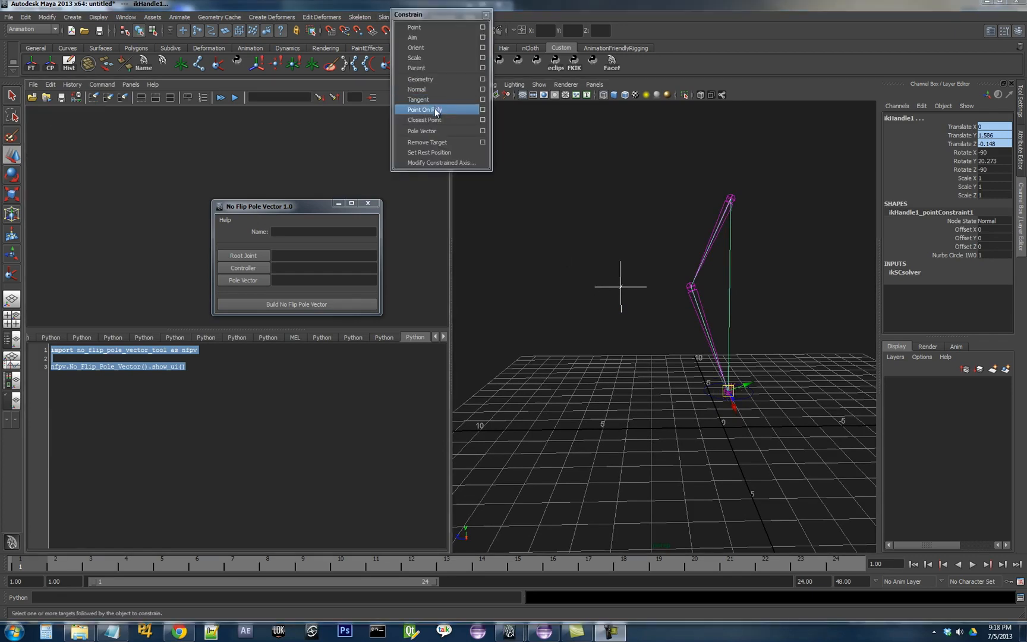
left_click(422, 131)
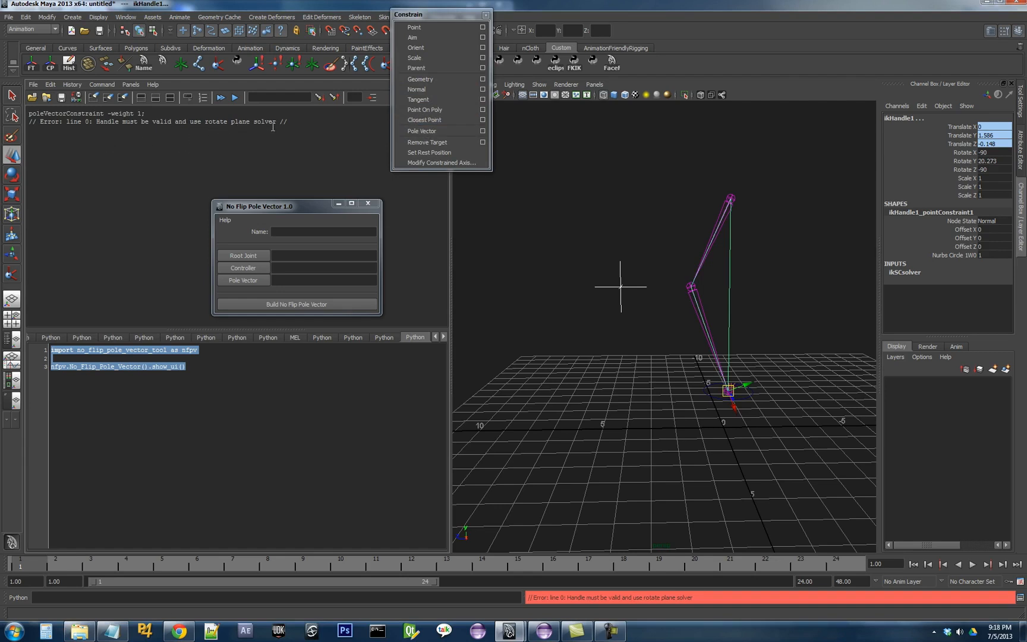
left_click(761, 384)
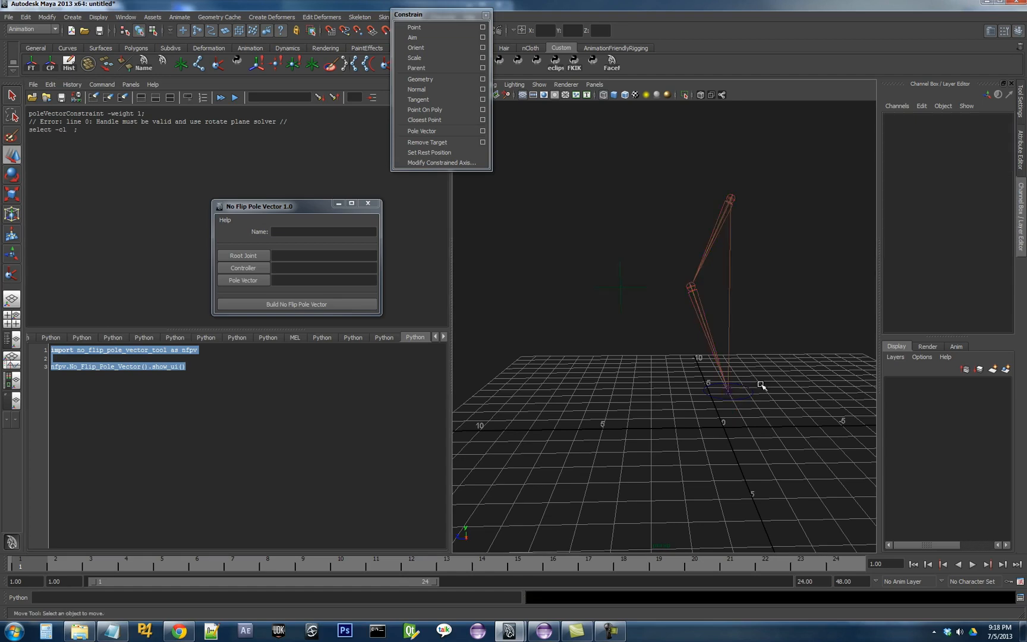
- Change the IK solver of ikHandle1 to ikRPsolver
left_click(730, 390)
left_click(1018, 156)
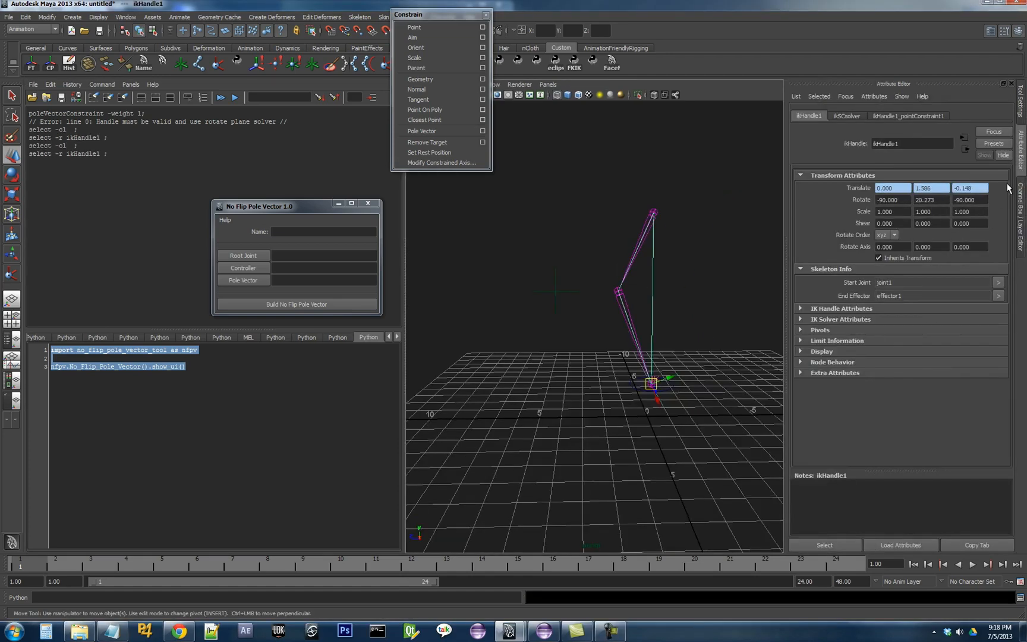
left_click(844, 319)
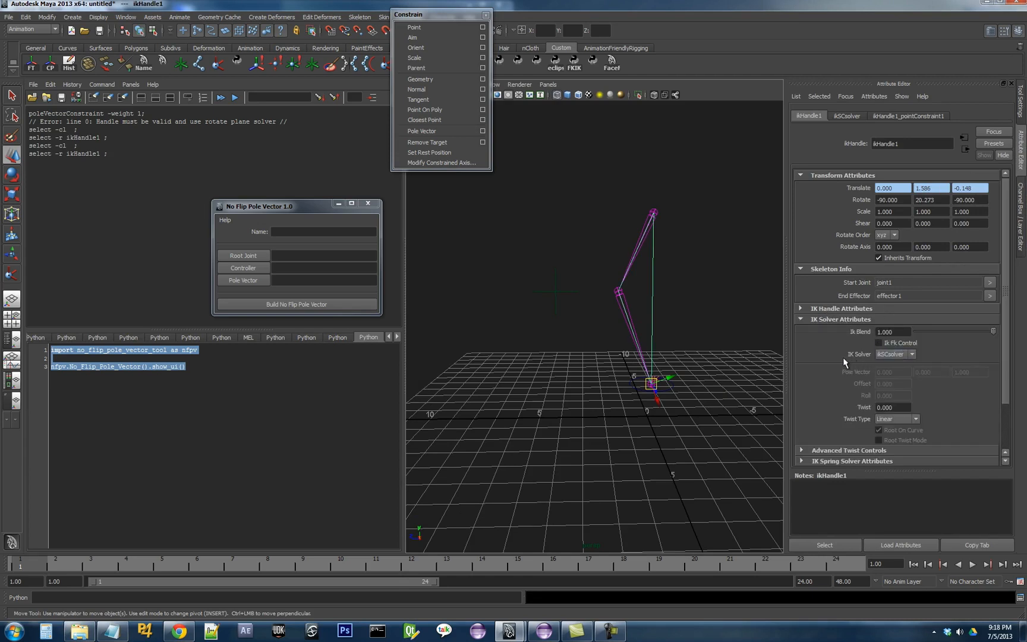
left_click(893, 355)
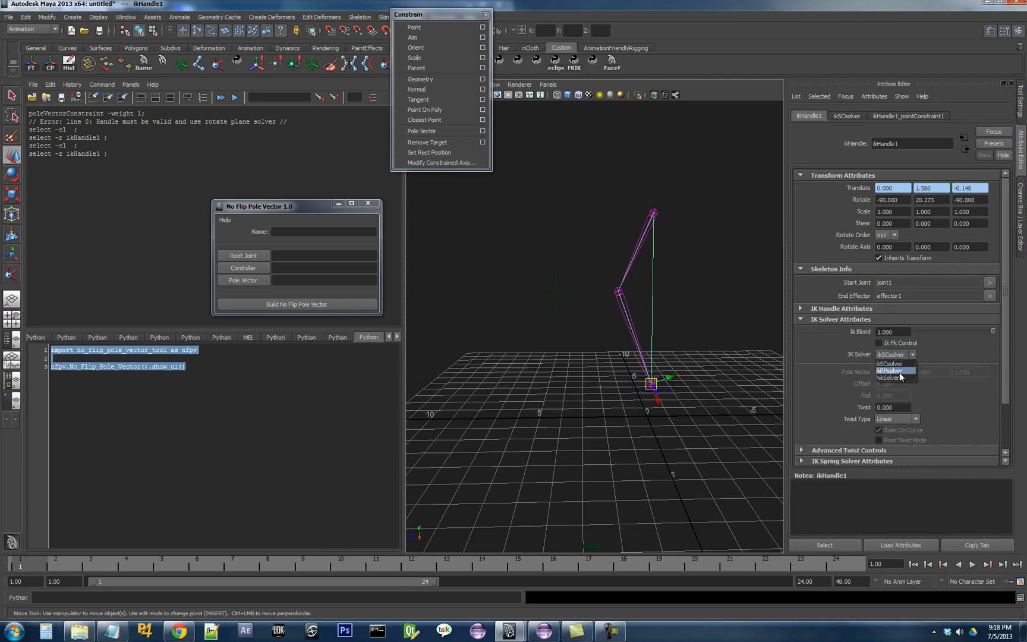
left_click(895, 371)
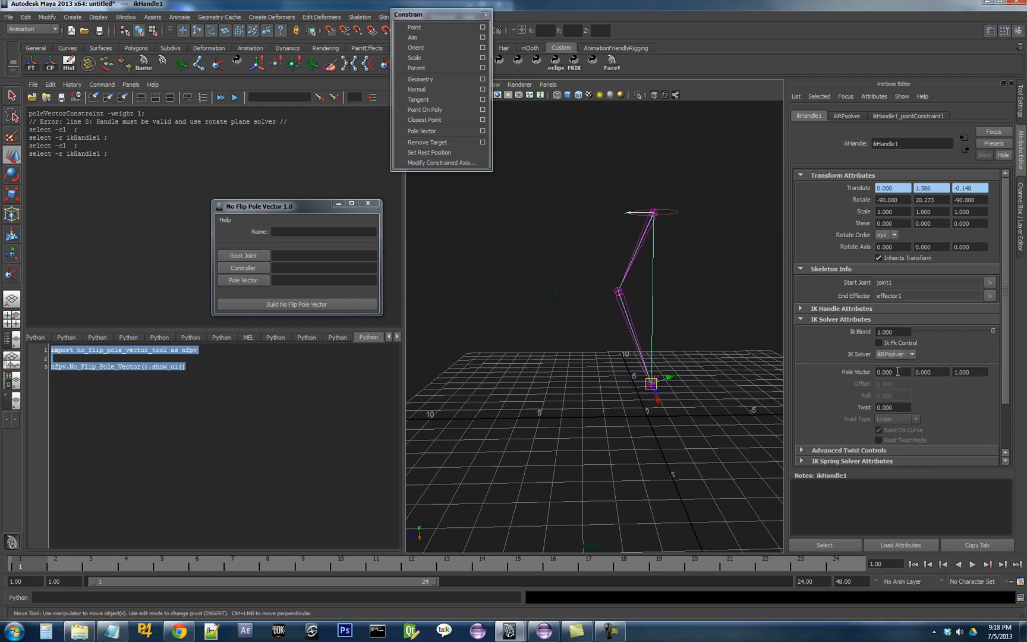
- Pole-vector constrain ikHandle1 to locator1 and clear the selection
left_click(555, 291)
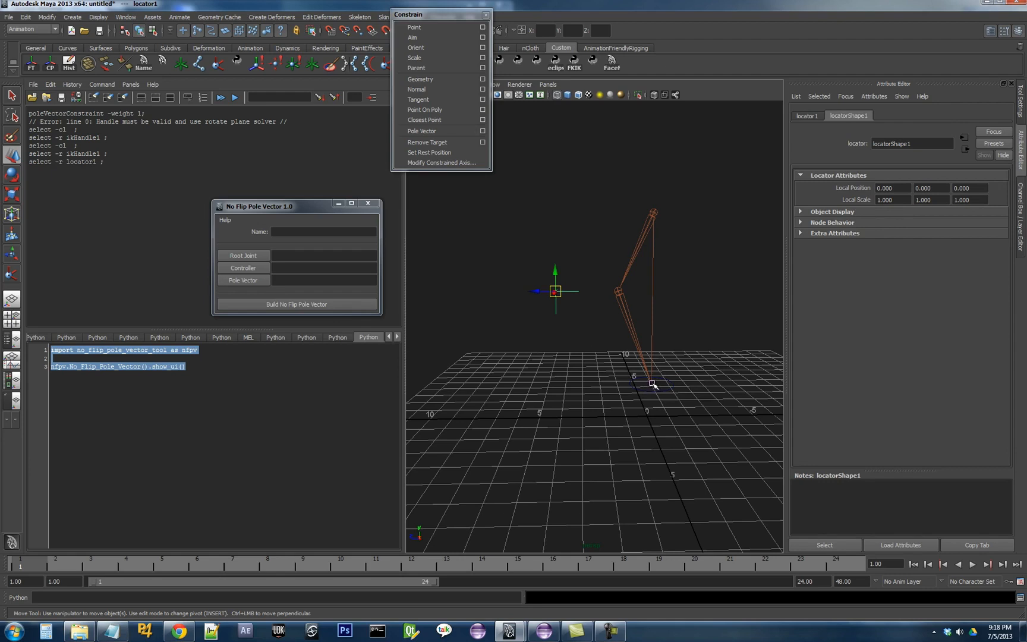
left_click(653, 384, "ctrl+shift")
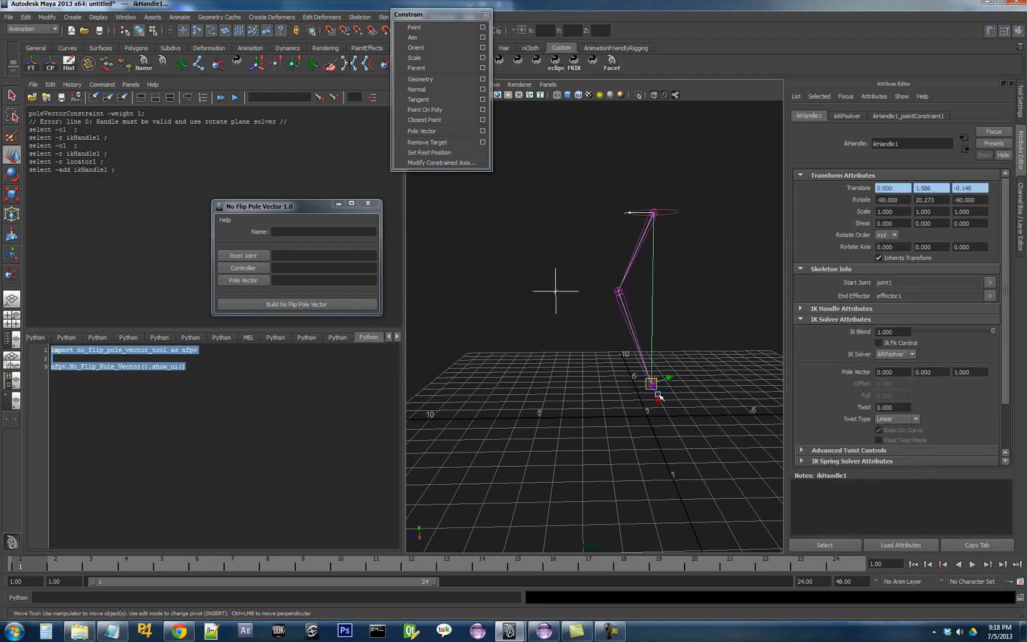
left_click(430, 130)
left_click(716, 284)
- Try moving nurbsCircle1 and locator1 to test the leg, undoing each move, and deselect everything
left_click(659, 384)
mouse_move(659, 384)
left_mouse_down()
mouse_move(631, 327)
mouse_move(583, 339)
mouse_move(677, 387)
left_mouse_up()
key("ctrl+z")
left_click(557, 291)
mouse_move(557, 295)
left_mouse_down("alt")
mouse_move(555, 347)
mouse_move(571, 374)
mouse_move(553, 304)
left_mouse_up("alt")
key("ctrl+z")
left_click_drag(683, 393, 667, 339, "alt")
right_click_drag(667, 340, 623, 370, "alt")
left_click_drag(623, 370, 622, 367, "alt")
left_click(706, 340)
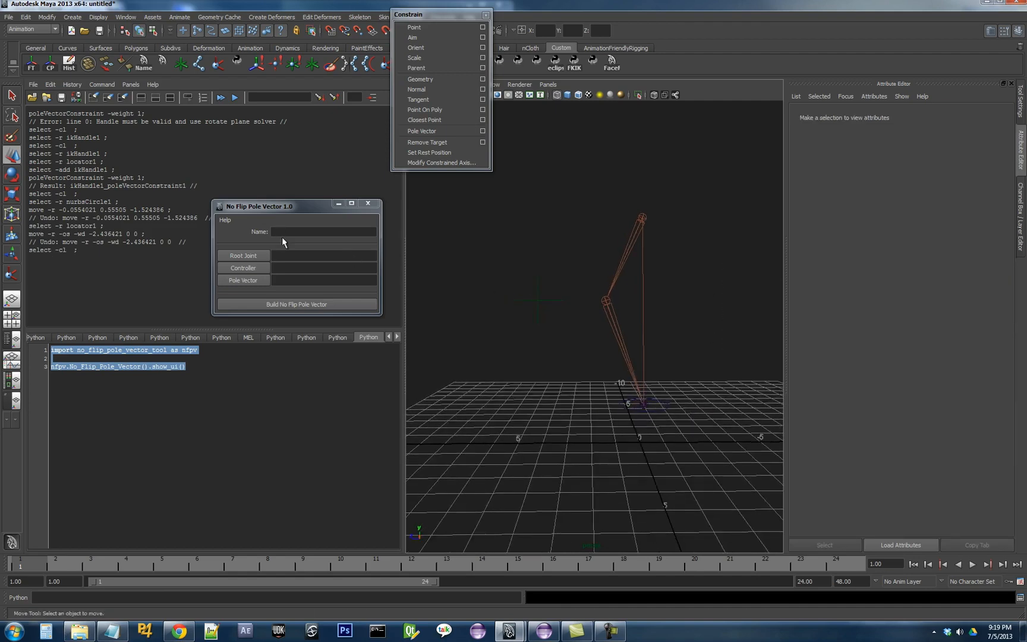
- Name the no flip pole vector setup "example" and assign joint1 as its root joint
left_click(16, 344)
left_click_drag(254, 206, 238, 199)
left_click(259, 224)
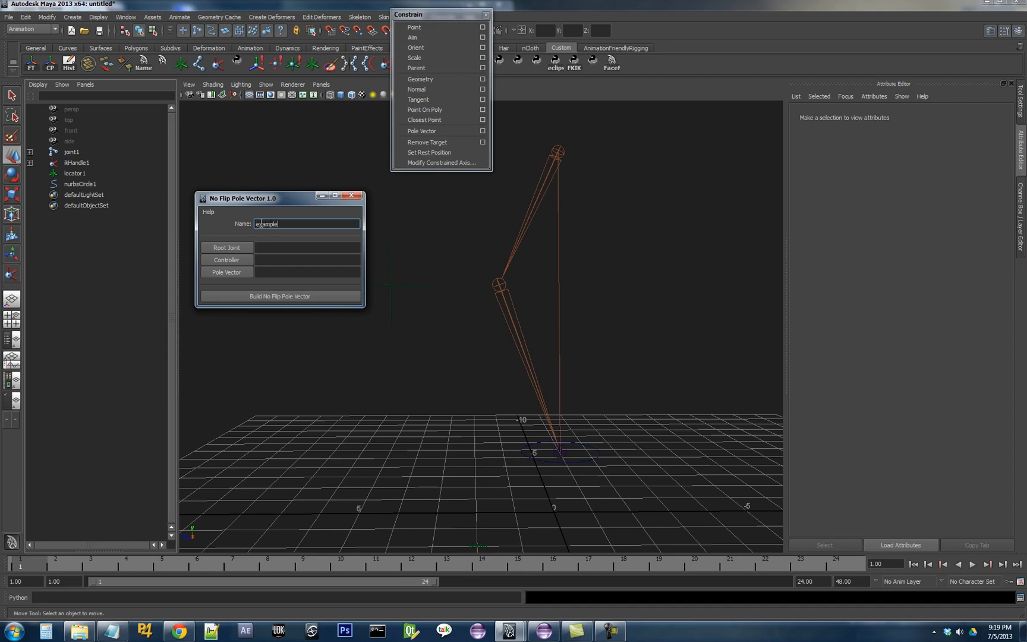
left_click(541, 197)
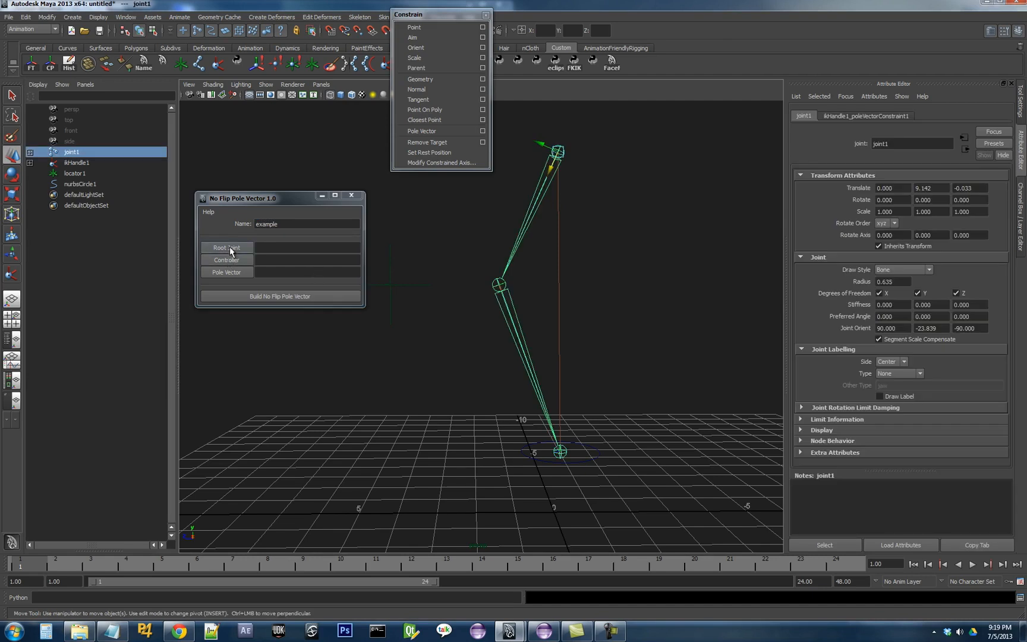
left_click(233, 249)
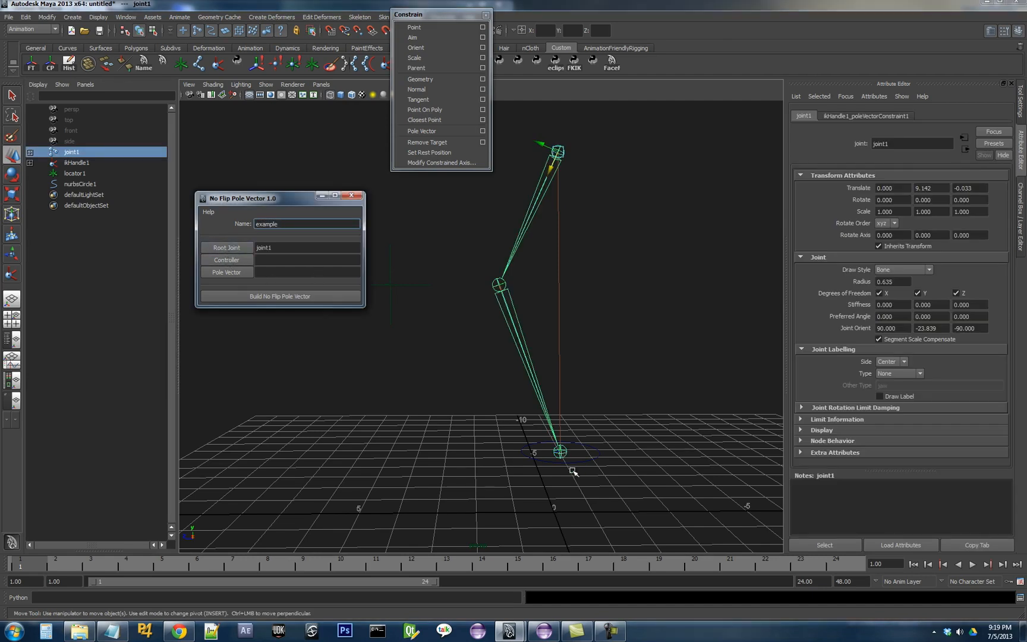
- Assign nurbsCircle1 as the controller and locator1 as the pole vector in the No Flip Pole Vector tool
left_click(536, 461)
left_click(233, 260)
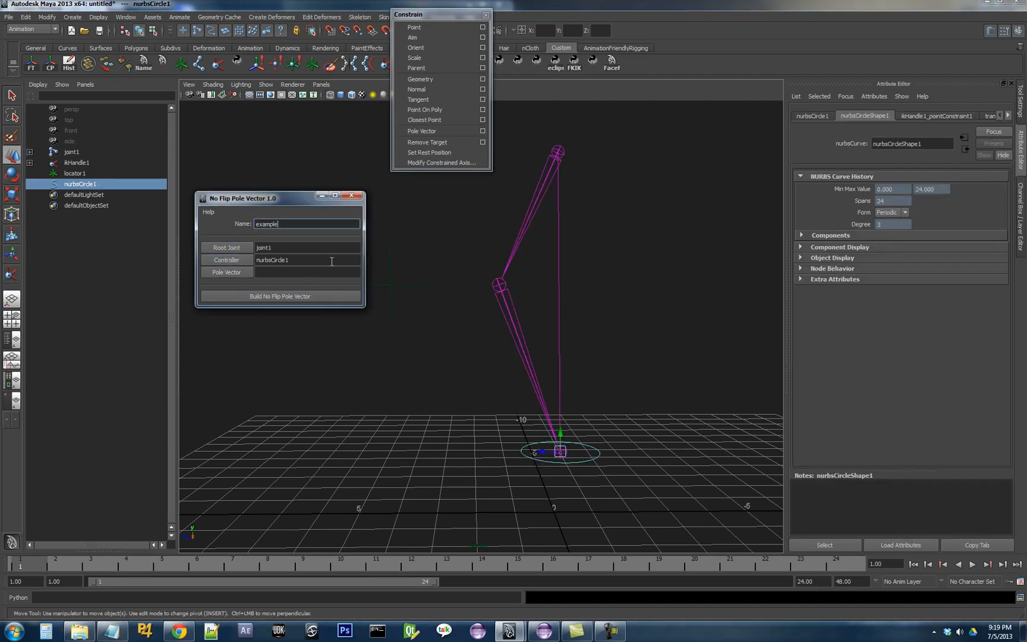
left_click_drag(426, 222, 315, 343)
left_click(227, 272)
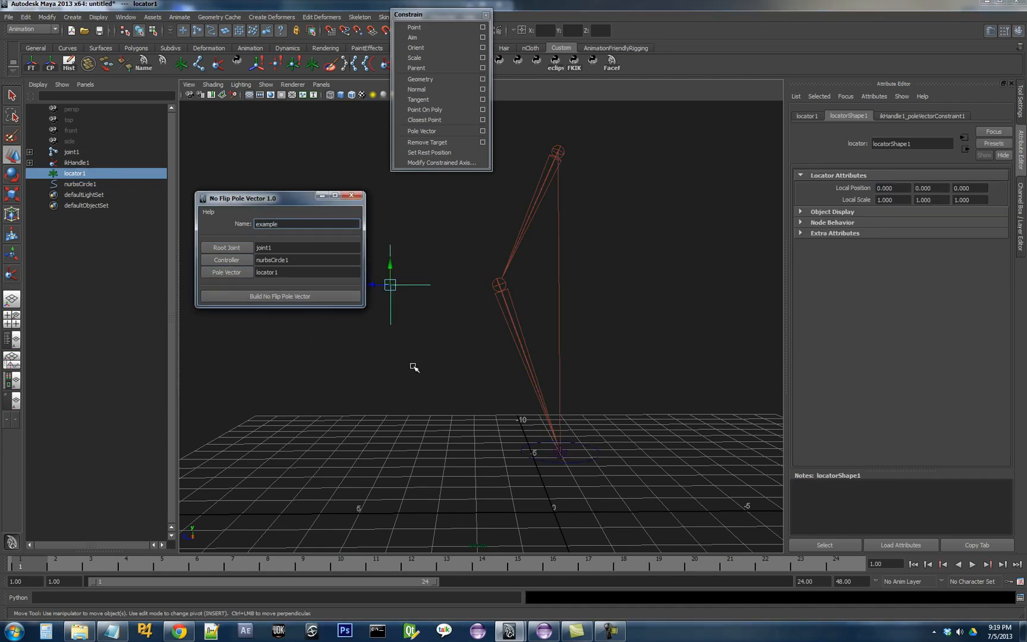
- Build the no flip pole vector setup for the leg from the assigned objects
right_click_drag(610, 348, 525, 328, "alt")
middle_click_drag(525, 329, 534, 357, "alt")
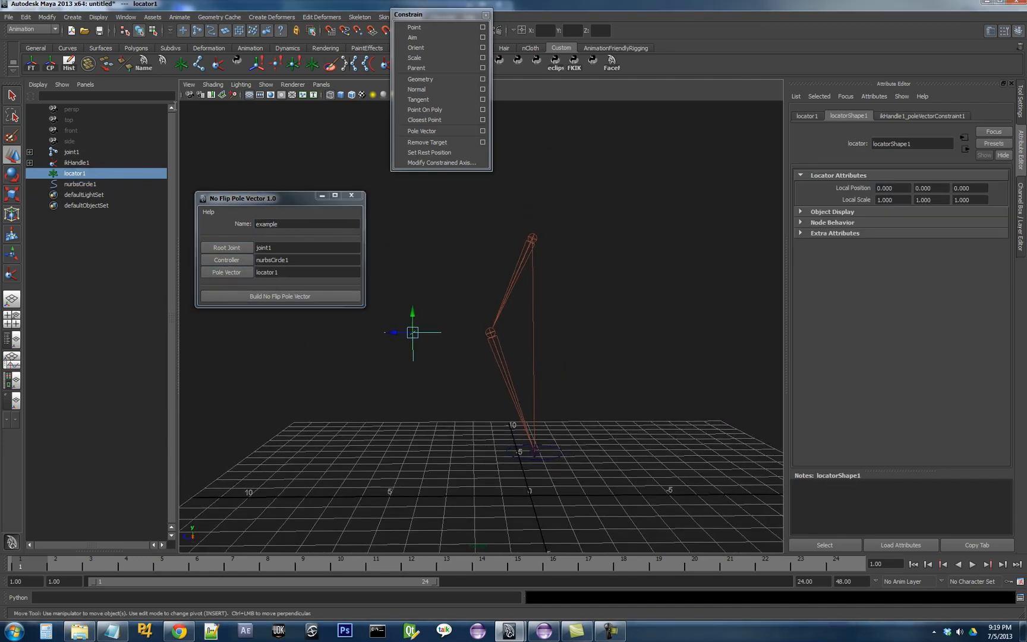
left_click(263, 297)
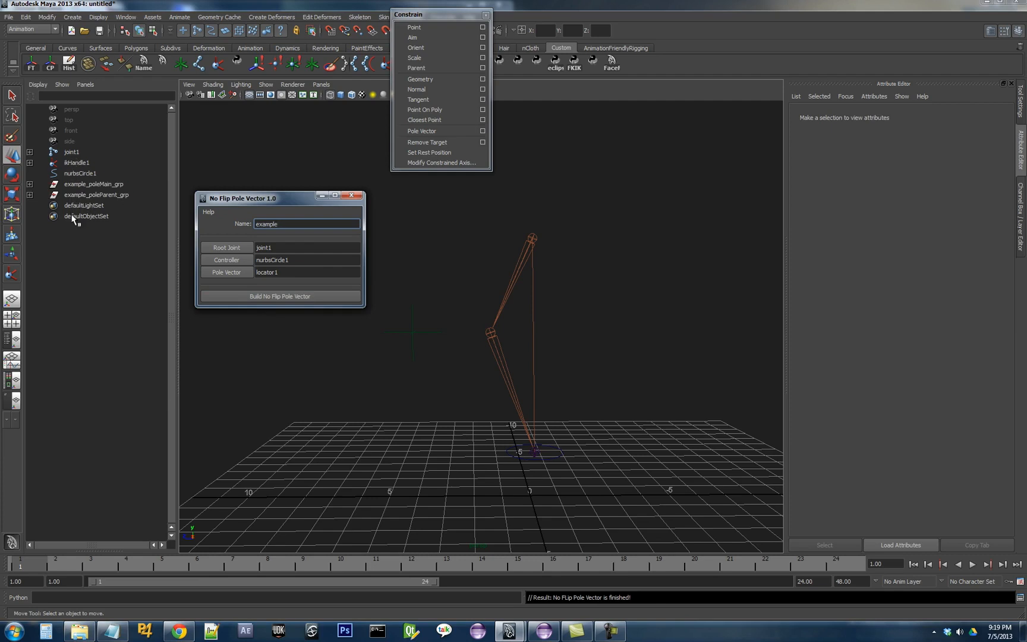
left_click_drag(633, 278, 560, 439)
left_click_drag(549, 401, 552, 493)
mouse_move(545, 450)
left_mouse_down("alt")
mouse_move(458, 268)
mouse_move(550, 195)
mouse_move(601, 393)
mouse_move(523, 483)
mouse_move(508, 408)
mouse_move(514, 428)
mouse_move(538, 443)
left_mouse_up("alt")
key("e")
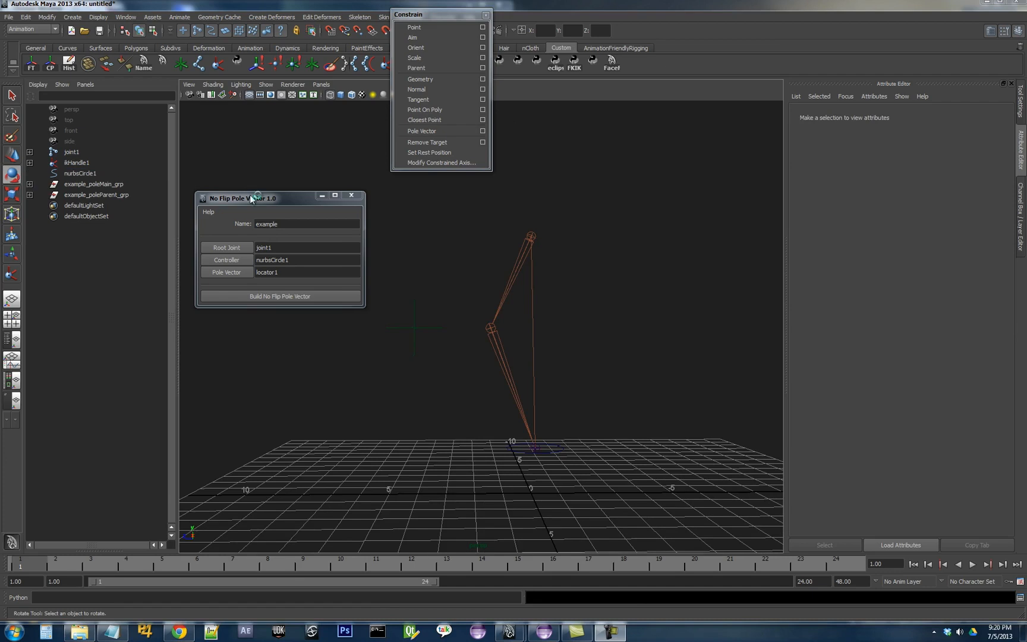
- Review the No Flip Pole Vector tool's code sample for standalone use and close it
left_click_drag(252, 199, 276, 180)
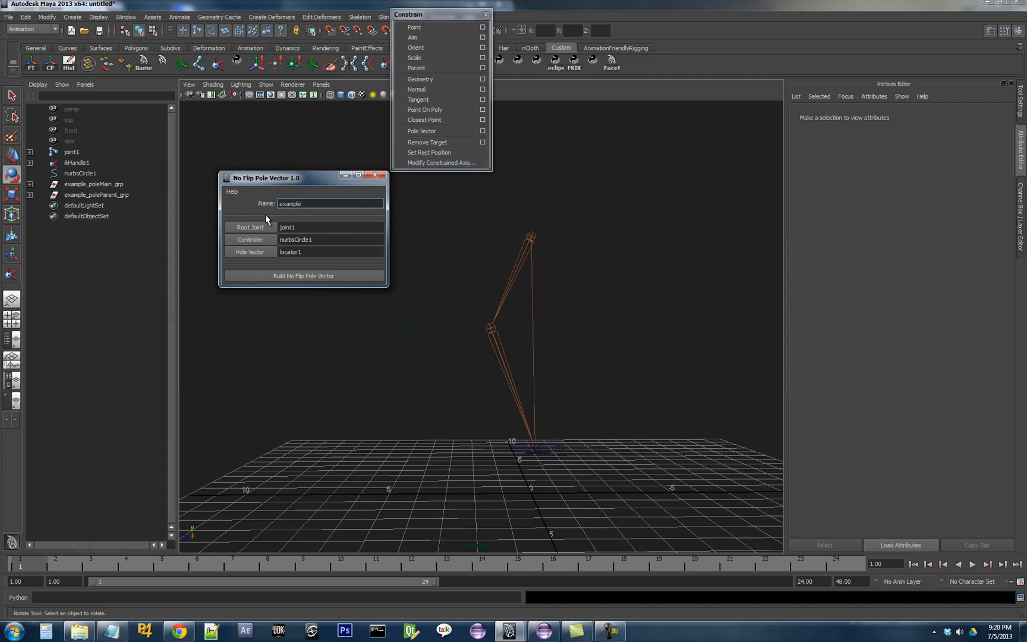
left_click(232, 191)
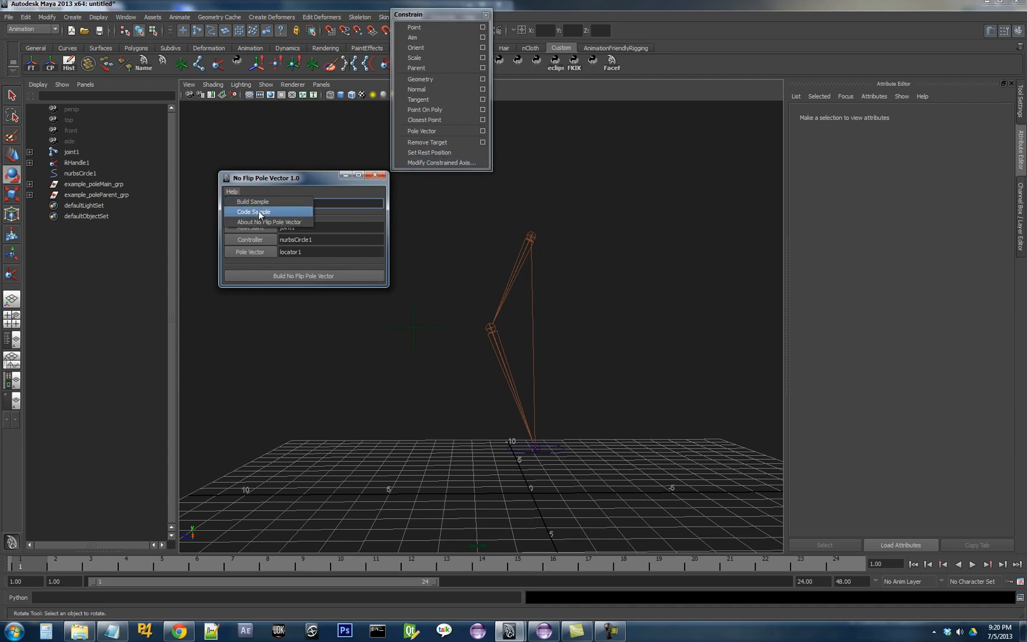
left_click(260, 213)
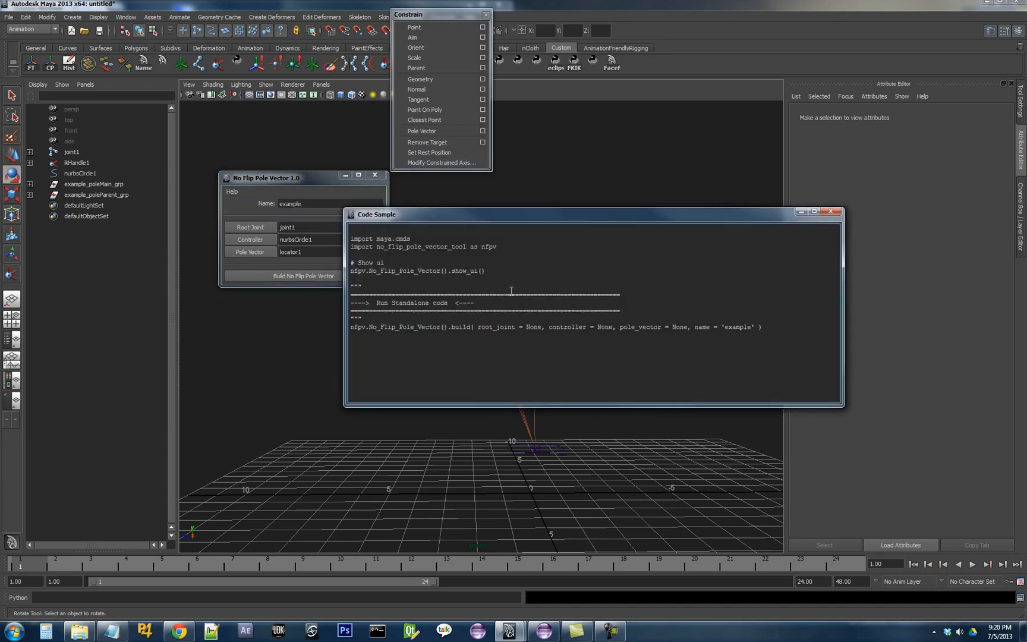
left_click_drag(777, 329, 527, 259)
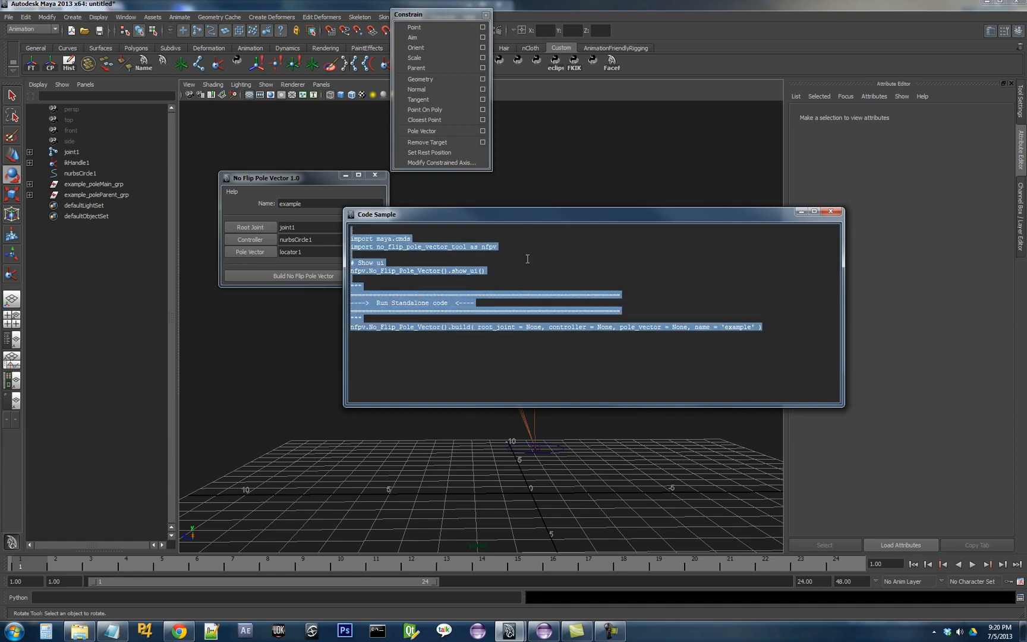
left_click(830, 212)
- Read the About information of the No Flip Pole Vector tool and close its window
left_click(232, 191)
left_click(250, 222)
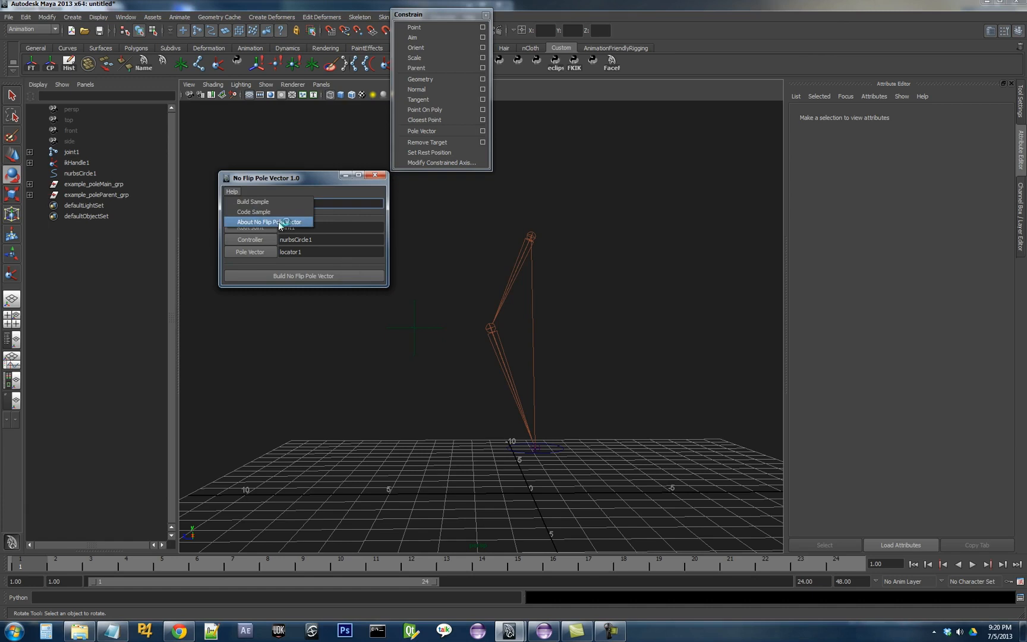
left_click_drag(481, 326, 720, 414)
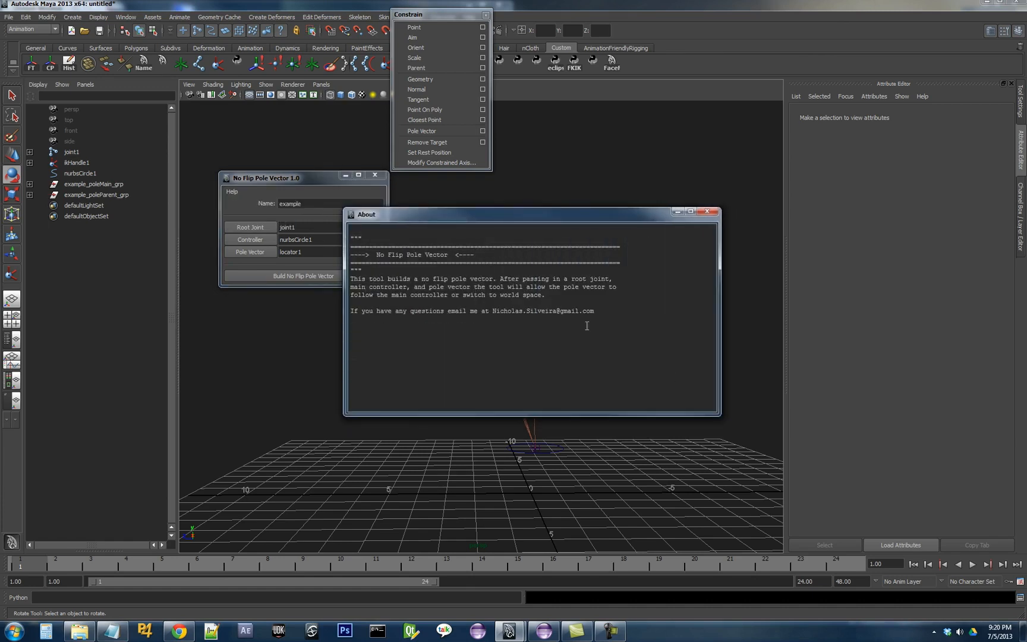
left_click_drag(565, 301, 349, 235)
left_click(707, 211)
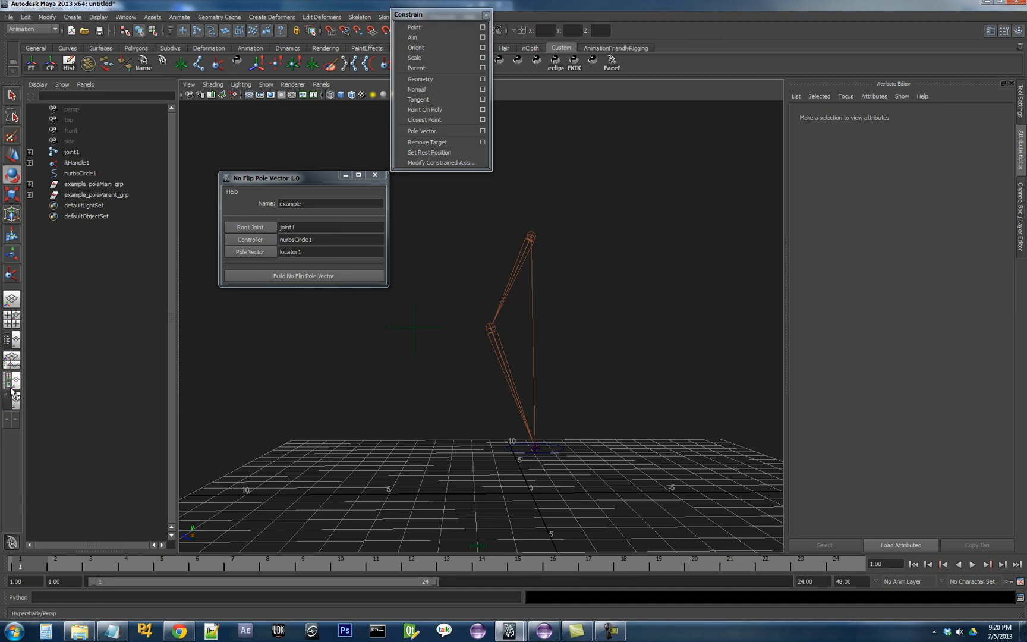
- Start a new empty scene, discarding the current leg rig
left_click(16, 404)
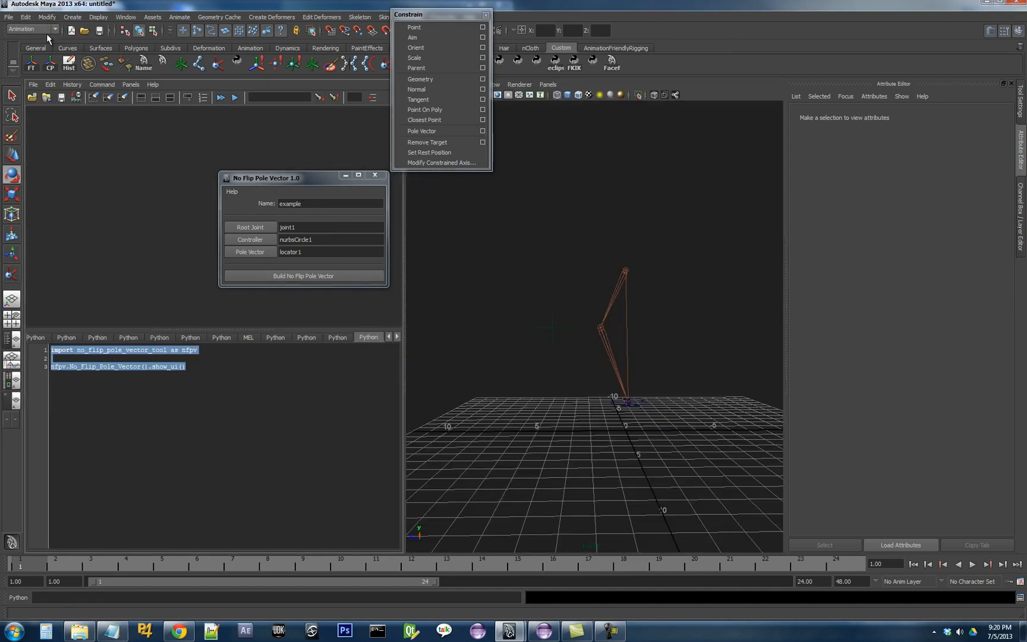
left_click(12, 20)
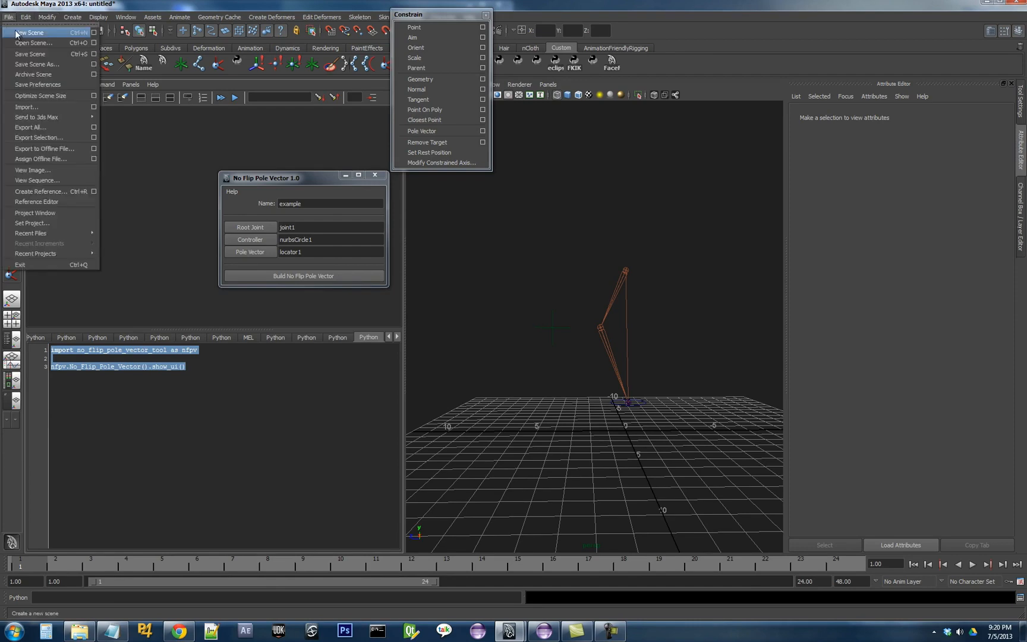
left_click(26, 28)
left_click(503, 317)
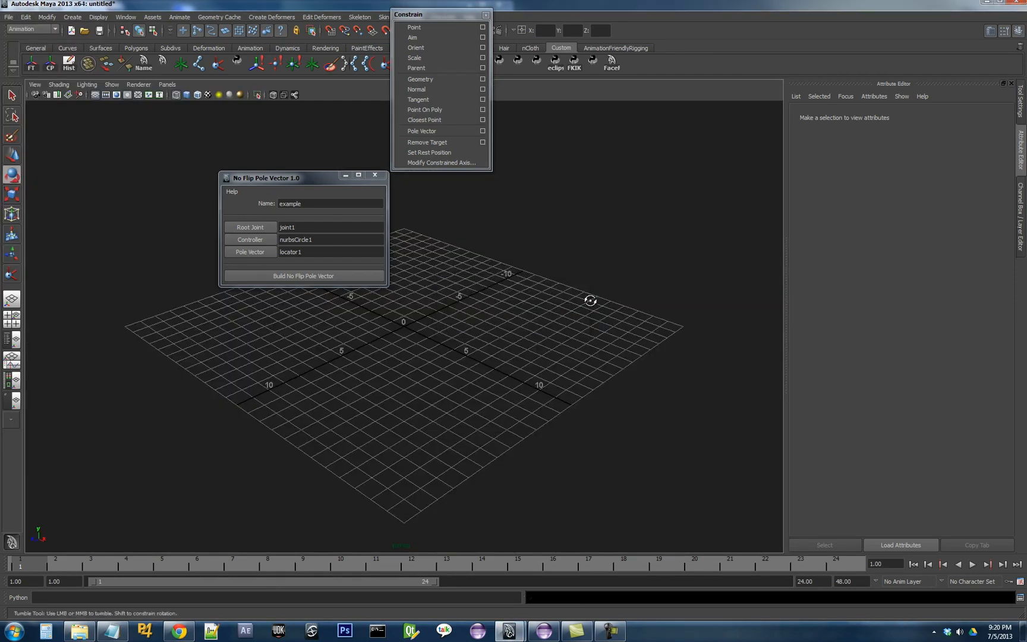
- Create a new three-joint leg with an IK handle, a locator in front of the knee and a NURBS circle at the ankle
left_click_drag(592, 298, 573, 289, "alt")
key("space")
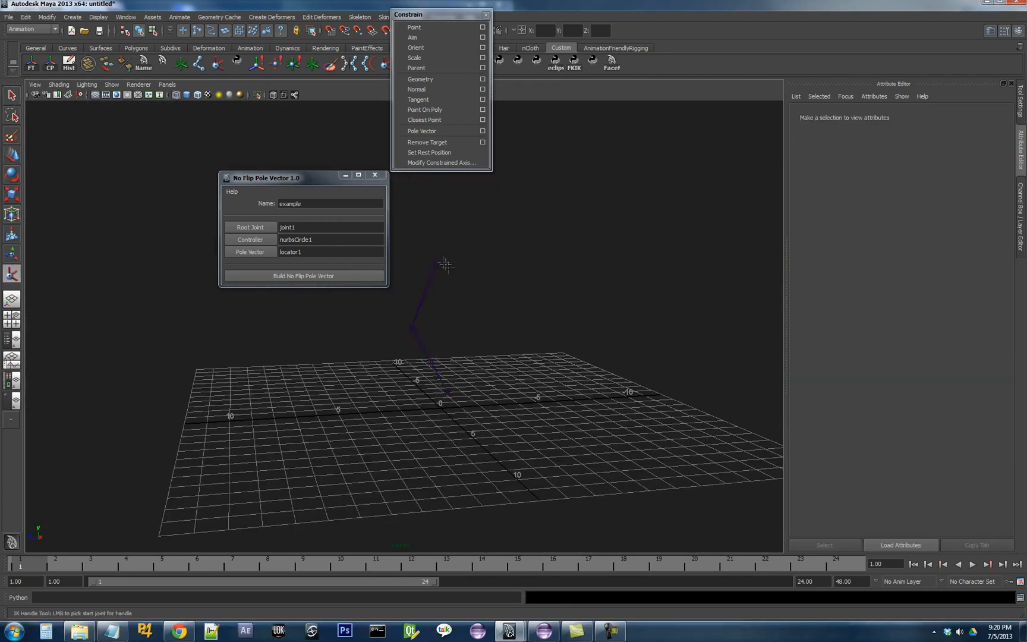
left_click(440, 406)
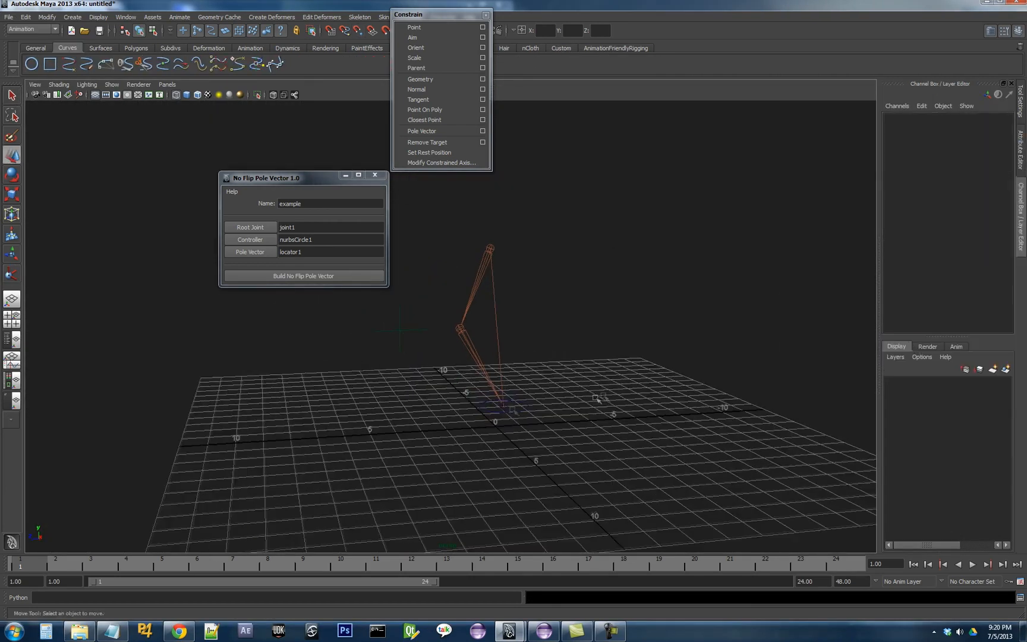
- Point-constrain the new leg's ikHandle1 to nurbsCircle1 with the offset maintained
left_click(514, 412)
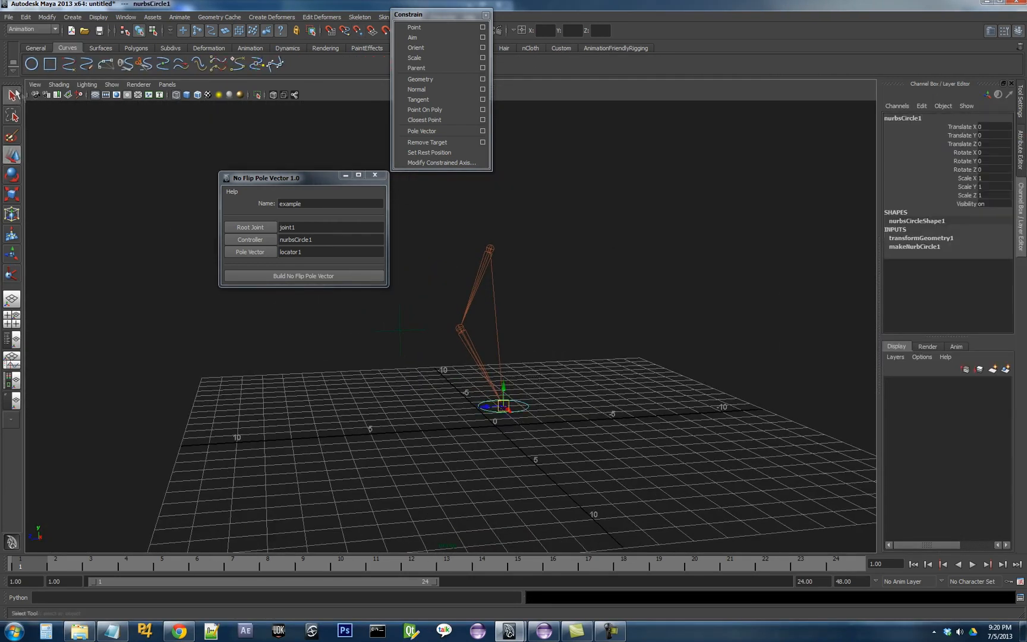
key("q")
left_click(506, 407, "shift")
key("ctrl+z")
left_click(501, 381, "shift")
left_click_drag(440, 15, 392, 39)
left_click(396, 56)
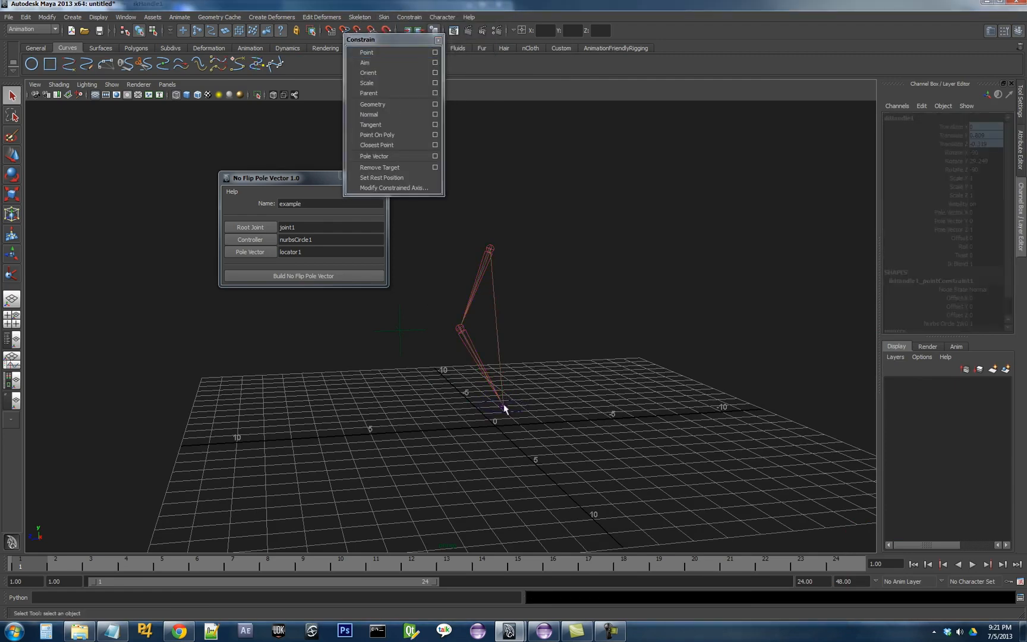
- Apply a pole vector constraint from locator1 to the new leg's ikHandle1 and close the floating Constrain menu
key("ctrl+a")
left_click(390, 156)
left_click(488, 250)
left_click_drag(476, 244, 402, 256, "alt")
left_click(438, 40)
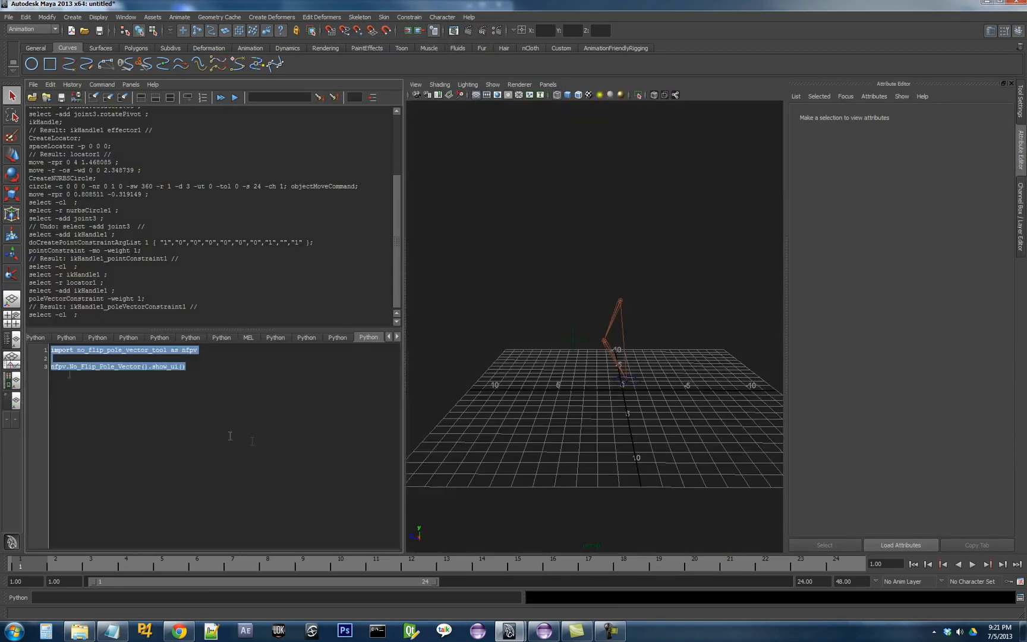
- Run the script that shows the No Flip Pole Vector window and open its code sample
left_click(275, 415)
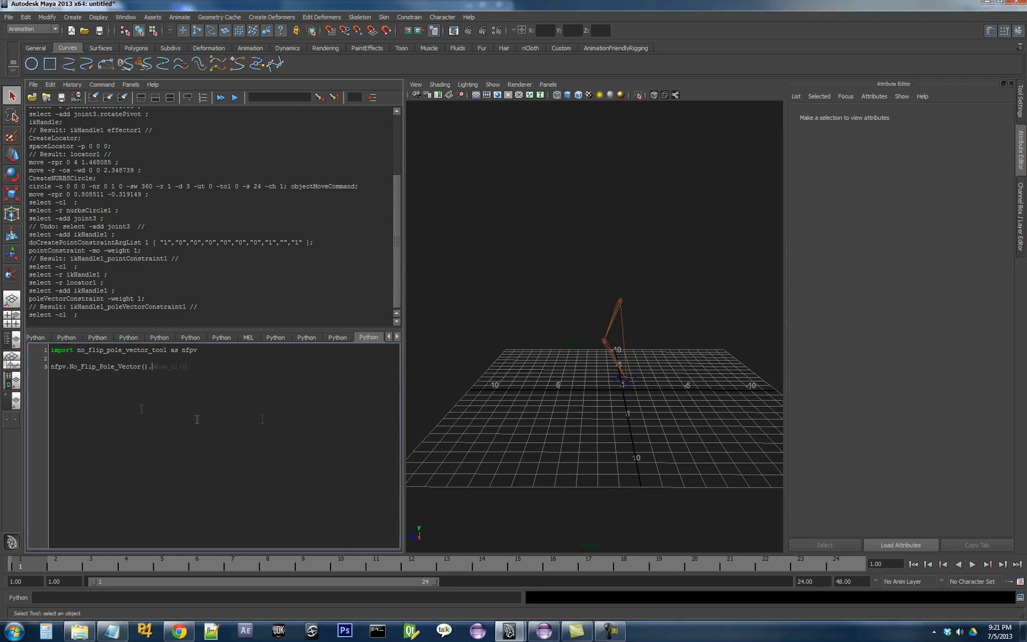
type("ow_ui()")
key("ctrl+a")
key("ctrl+Return")
left_click(232, 191)
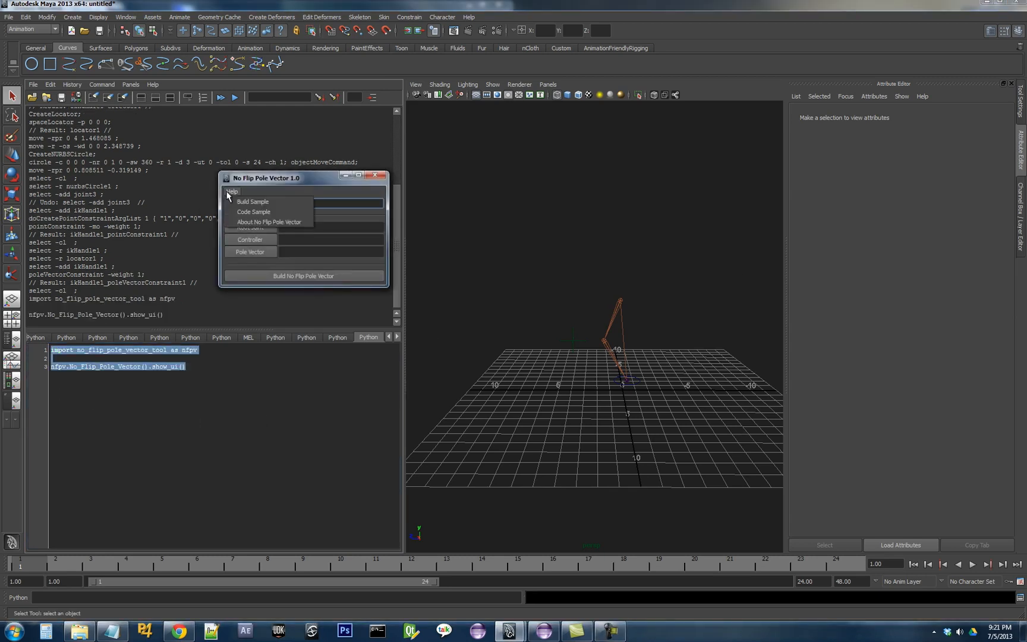
left_click(250, 212)
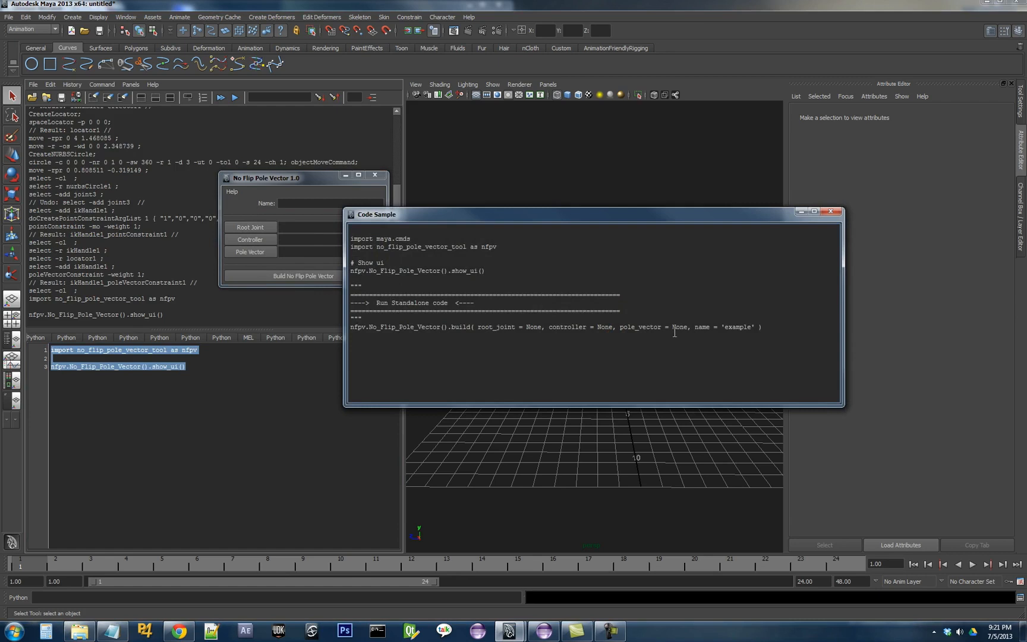
- Copy the standalone No_Flip_Pole_Vector().build line from the code sample and close the sample window
left_click_drag(774, 328, 353, 328)
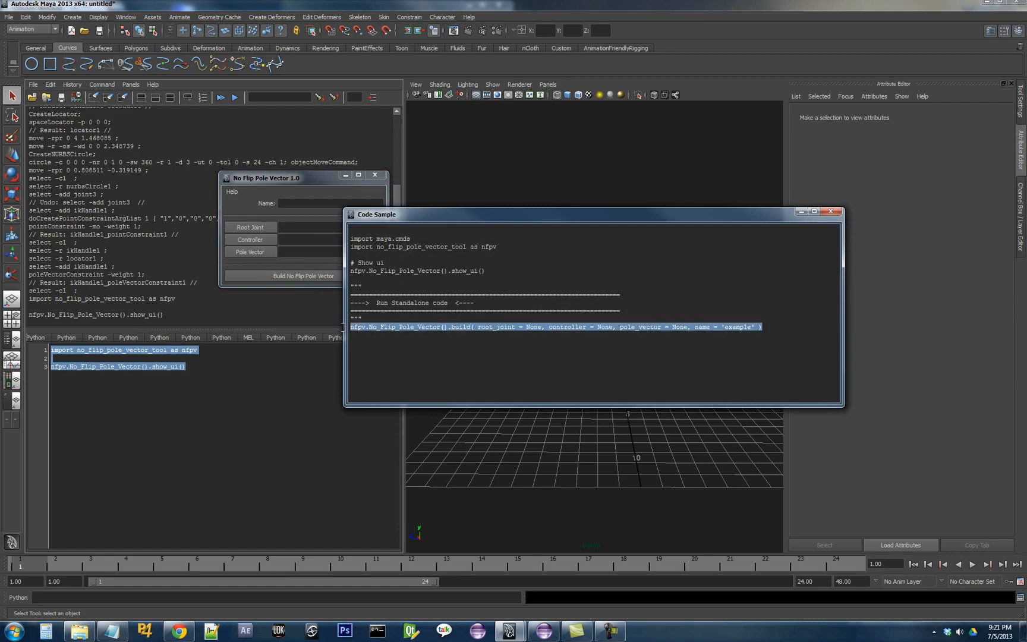
left_click(771, 328)
left_click_drag(771, 328, 350, 327)
key("ctrl+c")
left_click(830, 212)
- Replace the show_ui() line in the Python script with the copied standalone build call
left_click(195, 473)
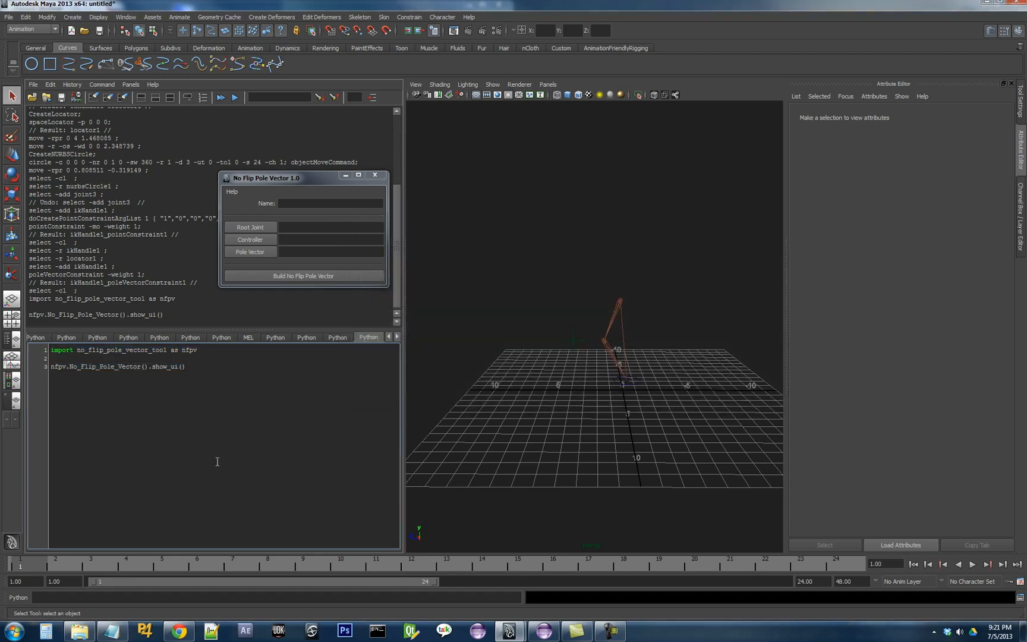
key("shift+Home")
key("ctrl+v")
- Set the build call's root_joint argument to 'joint1', taking the name from the leg's selected root joint
left_click_drag(405, 487, 547, 487)
mouse_move(709, 306)
right_mouse_down("alt")
mouse_move(715, 374)
mouse_move(701, 326)
right_mouse_up("alt")
left_click(699, 304)
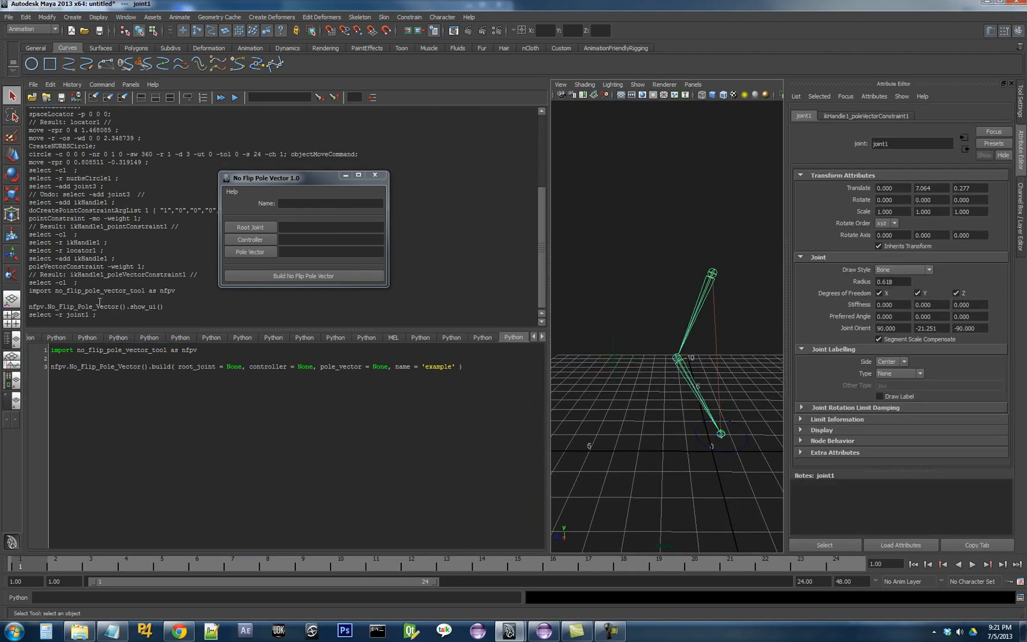
double_click(70, 316)
key("ctrl+c")
double_click(186, 366)
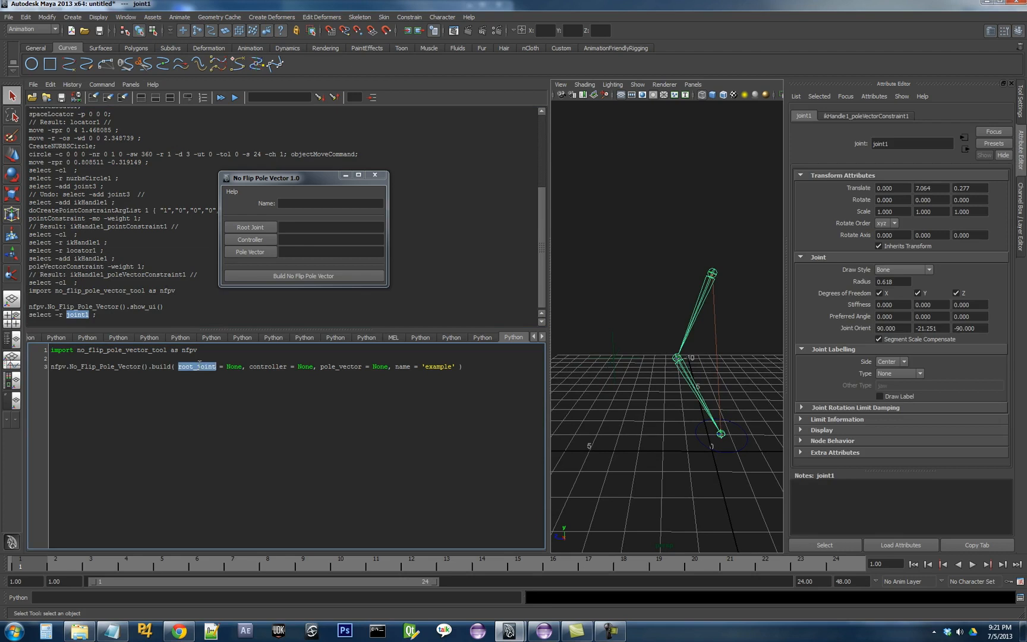
double_click(229, 367)
type("''")
key("Left")
key("ctrl+v")
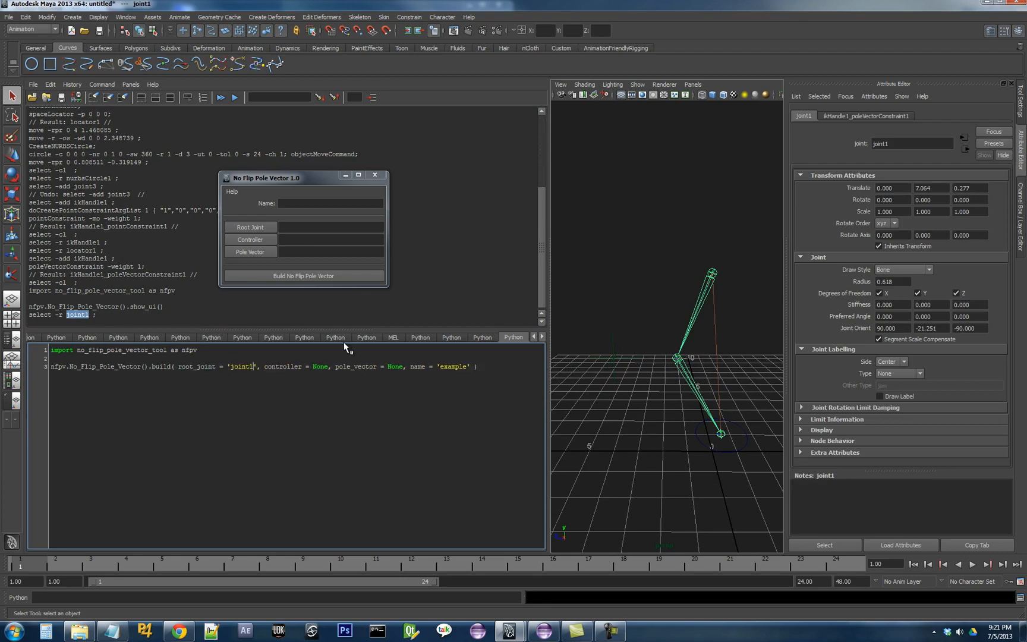
- Set the build call's controller argument to 'nurbsCircle1', the circle at the ankle
left_click(695, 443)
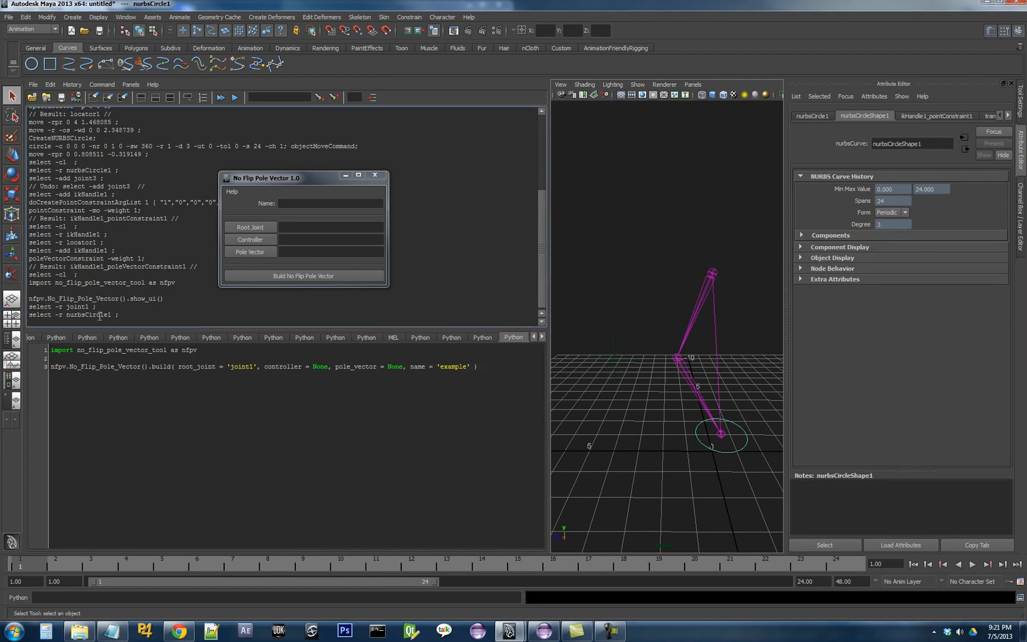
double_click(321, 366)
type("''")
key("Left")
type("nurbsCircle1")
- Set the build call's pole_vector argument to 'locator1', the locator in front of the knee
left_click_drag(607, 305, 633, 357)
double_click(80, 314)
key("ctrl+c")
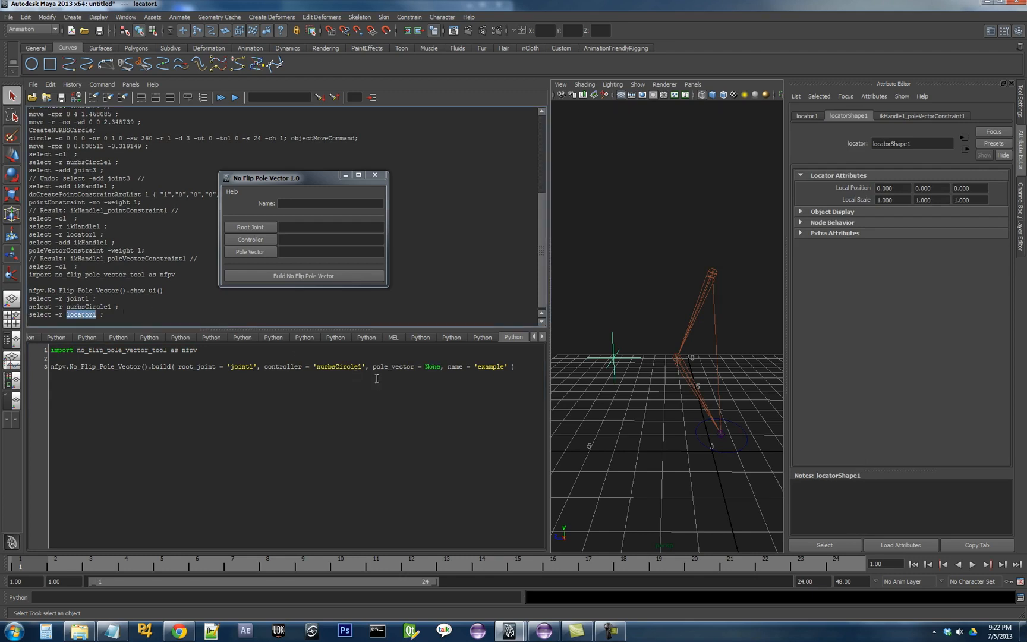
double_click(432, 366)
type("''")
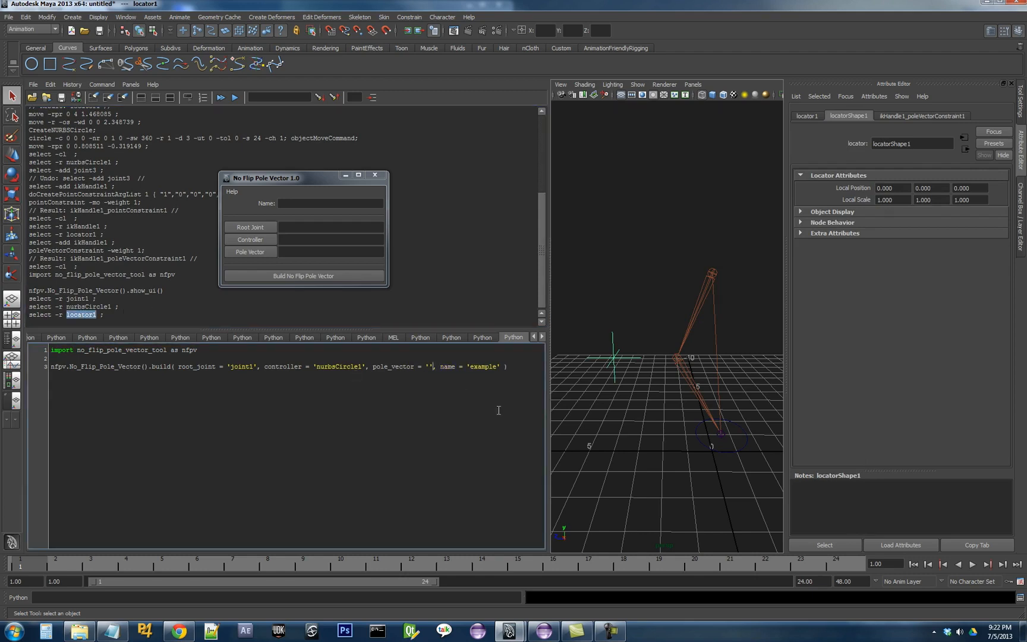
key("ctrl+v")
- Clear the script history, close the No Flip Pole Vector window and execute the whole standalone build script
left_click(94, 97)
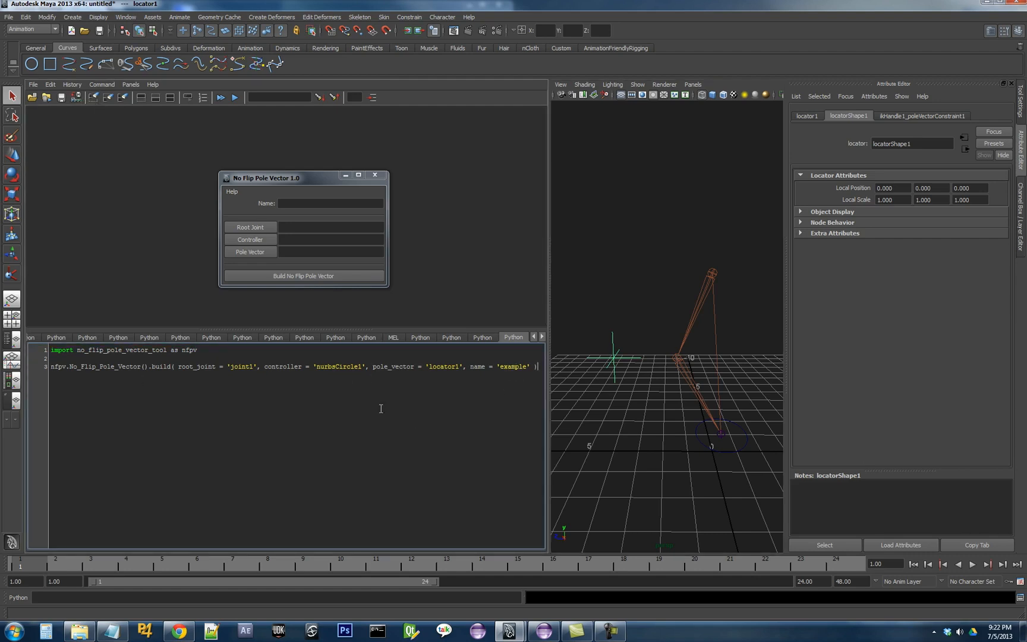
left_click(375, 175)
key("ctrl+a")
key("ctrl+Return")
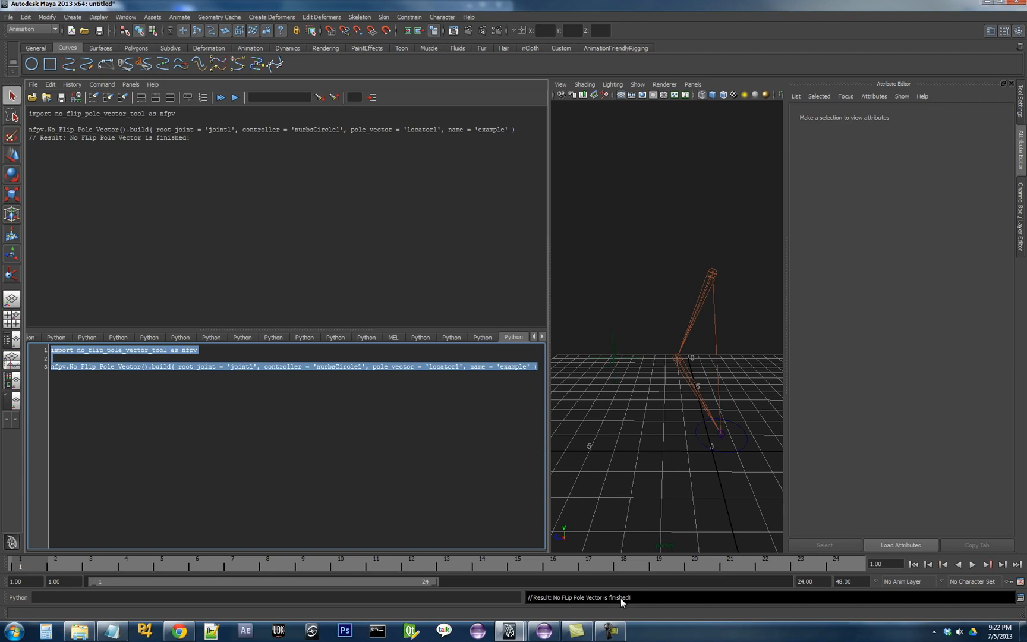
- Test the leg by moving and rotating nurbsCircle1, undoing each transformation, and clear the selection
left_click(709, 449)
left_click_drag(693, 449, 666, 428, "alt")
key("w")
middle_click_drag(735, 454, 695, 444)
key("ctrl+z")
key("e")
mouse_move(681, 371)
left_mouse_down()
mouse_move(686, 384)
mouse_move(689, 369)
left_mouse_up()
key("ctrl+z")
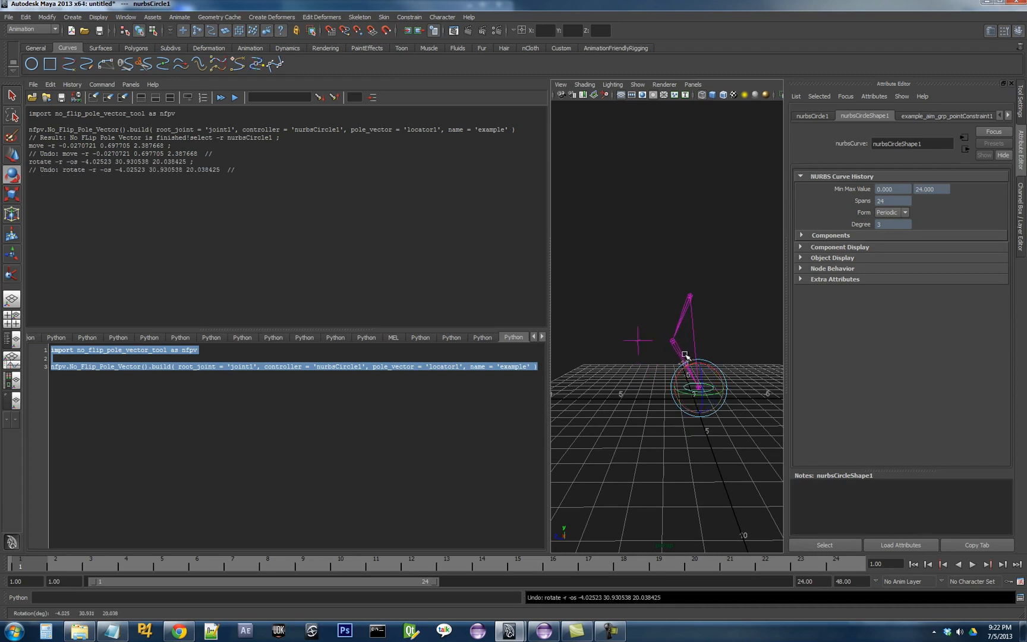
left_click(645, 312)
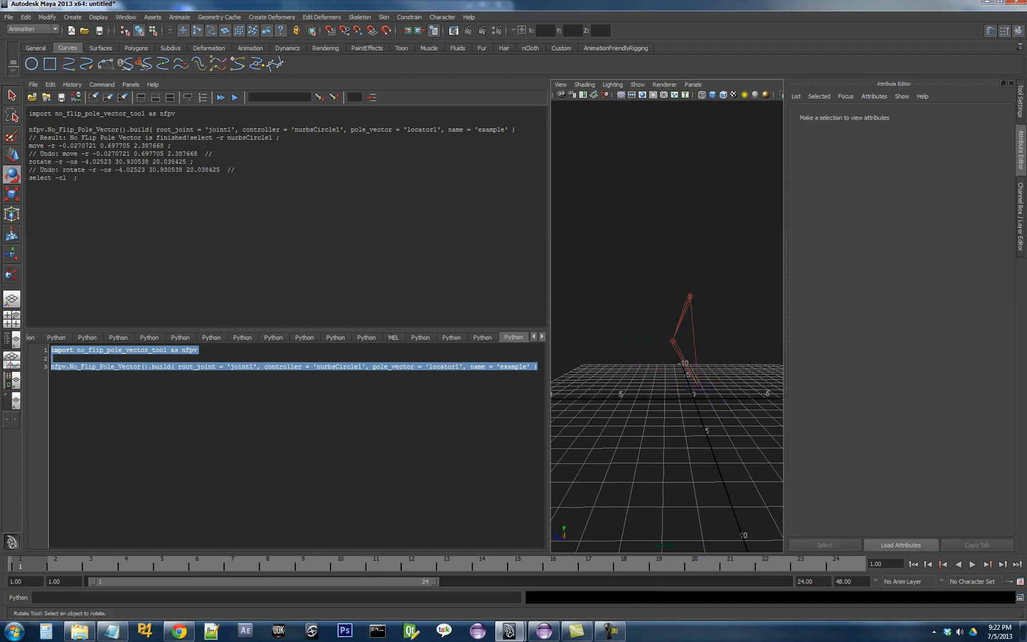
key("F10")
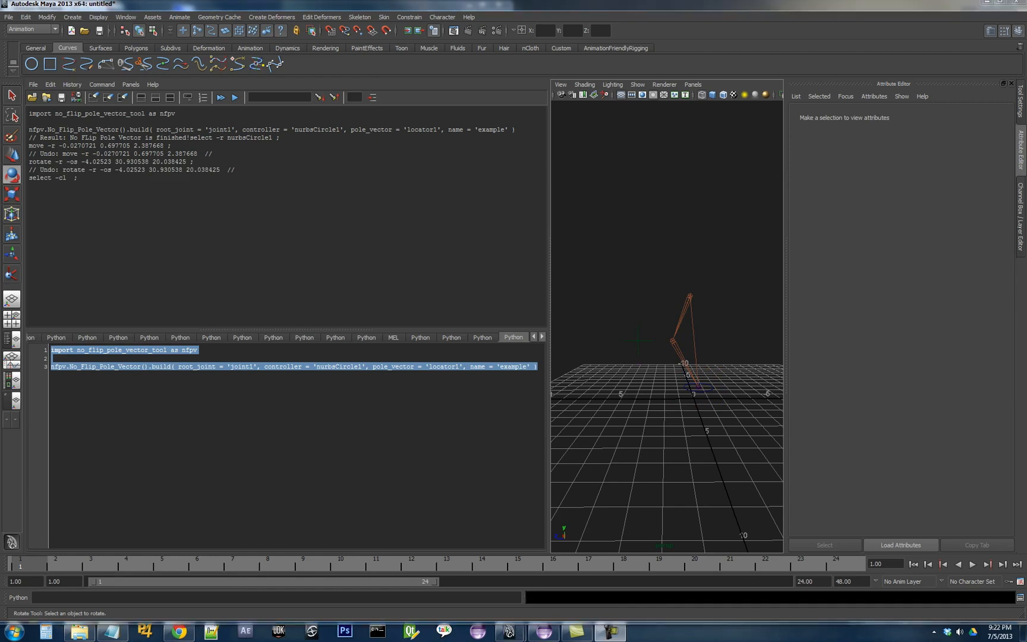